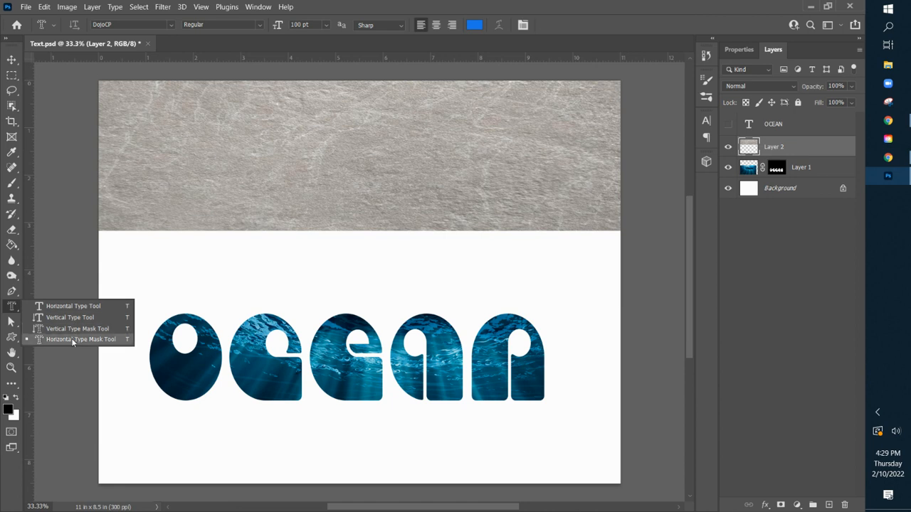
Start a horizontal type mask across the stone texture on Layer 2, using the American Captain font at 150 pt.
left_click(71, 339)
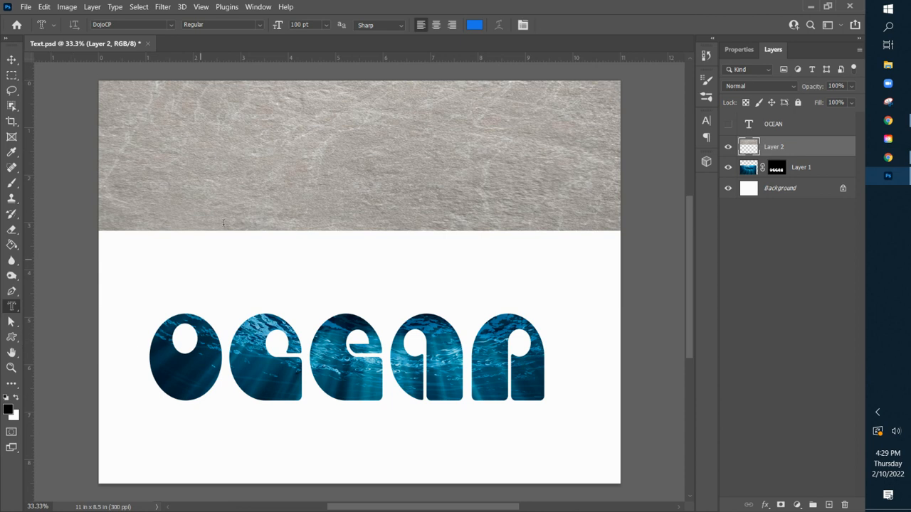
left_click_drag(157, 103, 561, 170)
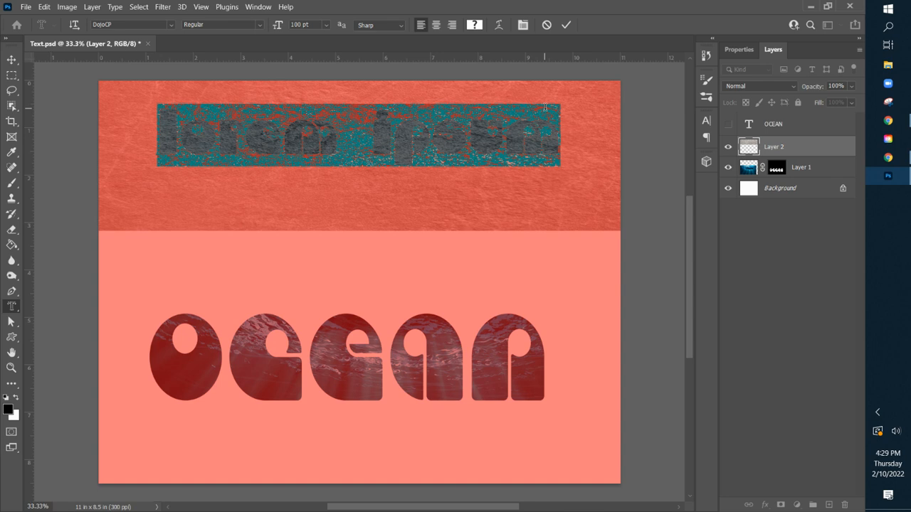
left_click(171, 26)
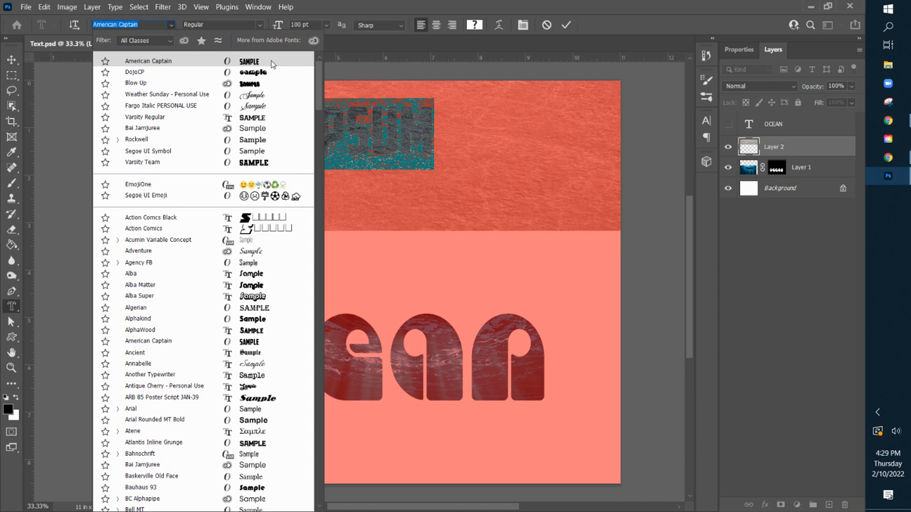
left_click(271, 65)
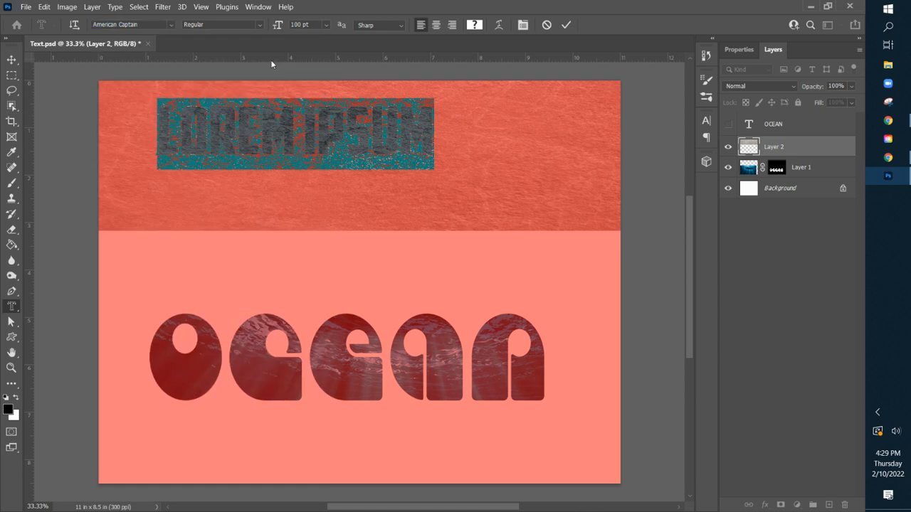
left_click(308, 24)
type("150")
key("Tab")
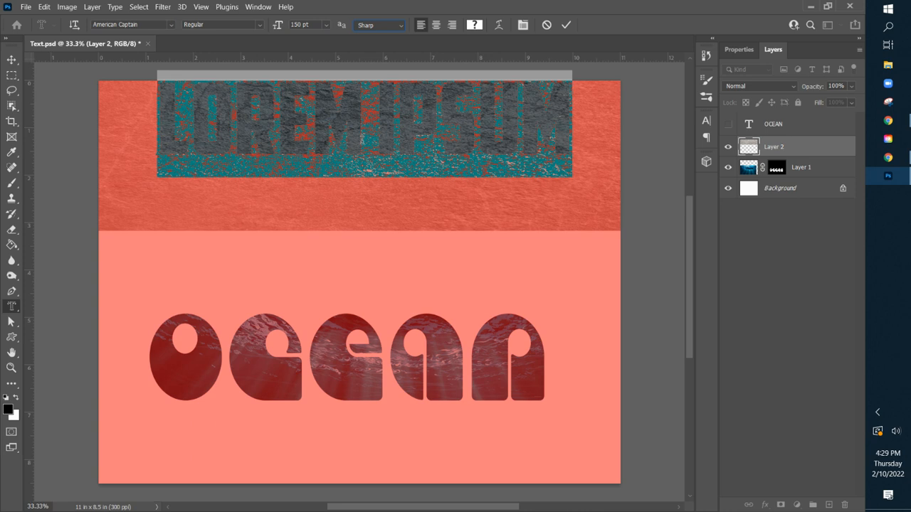
Replace the placeholder type mask text with ROCK and commit it as a selection.
left_click(544, 112)
left_click_drag(566, 107, 129, 118)
type("ROCK")
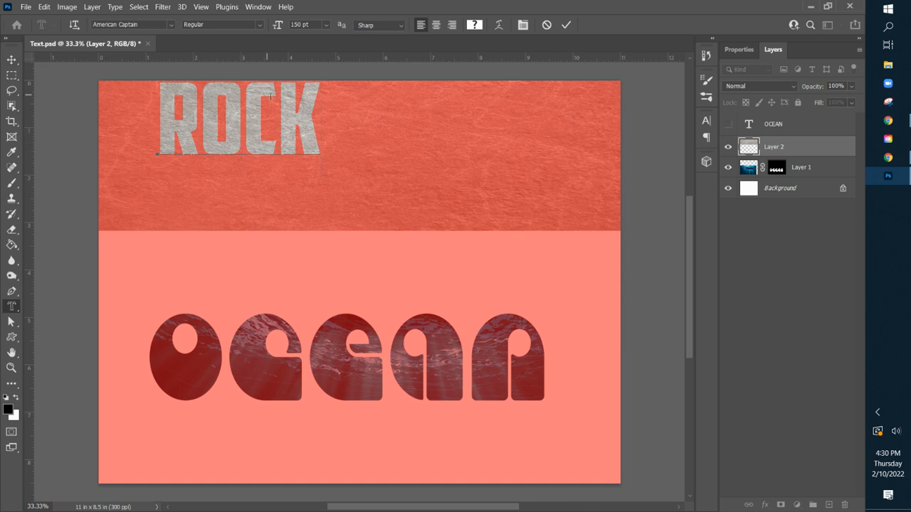
left_click(12, 62)
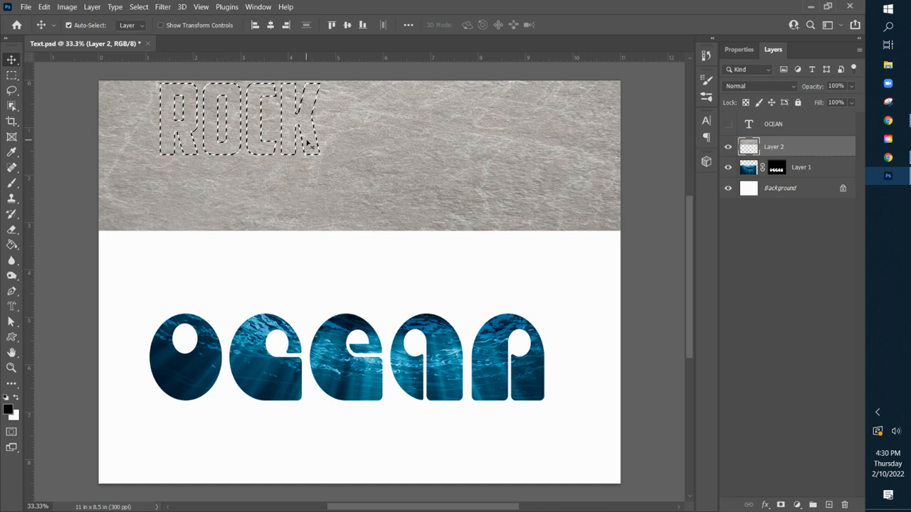
Scale the ROCK selection outline to about 173% within the stone texture and add it as a layer mask on Layer 2.
left_click_drag(307, 142, 347, 166)
key("ctrl+z")
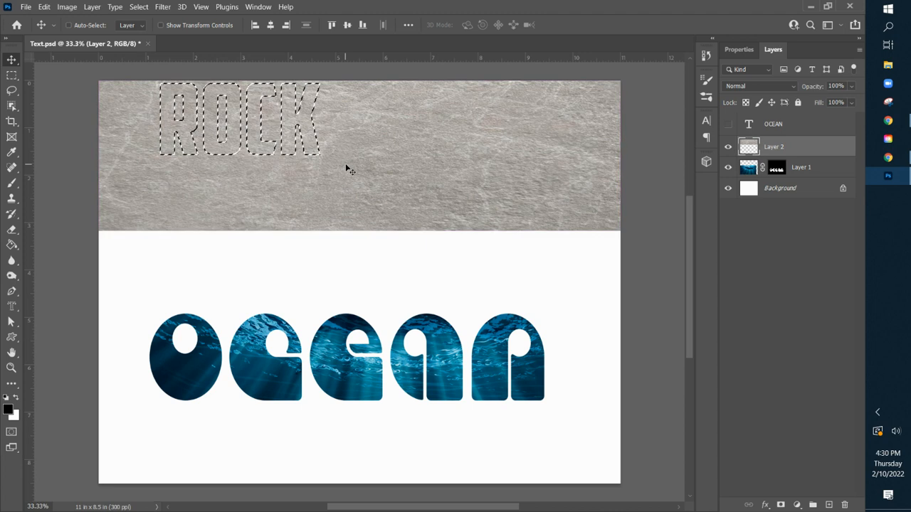
left_click(139, 8)
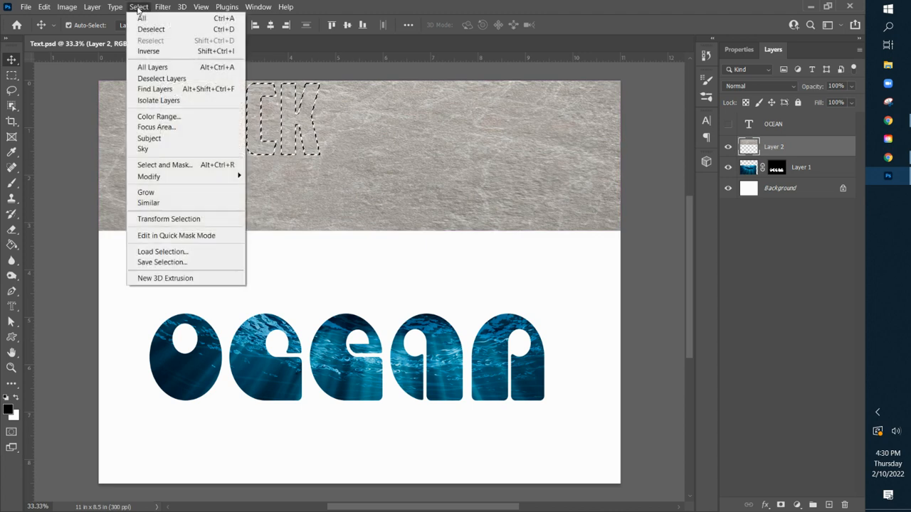
left_click(158, 219)
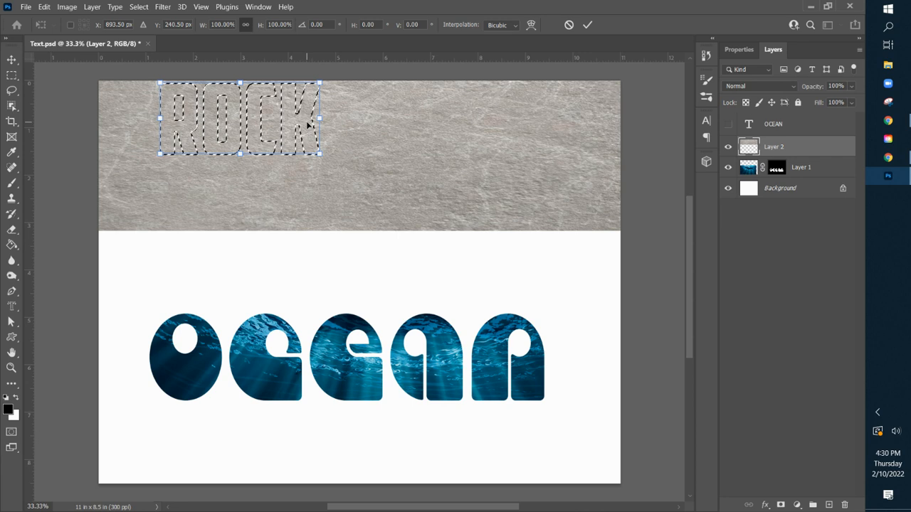
left_click_drag(309, 126, 460, 223)
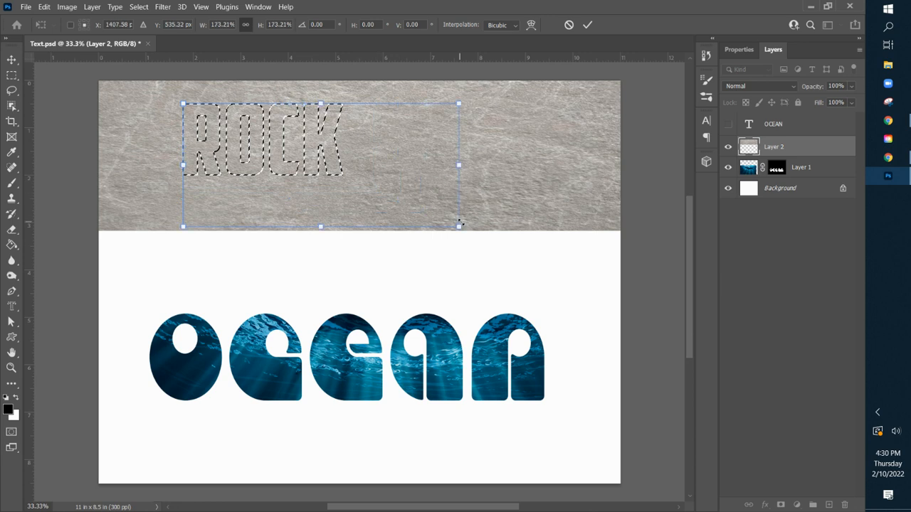
left_click_drag(366, 132, 376, 122)
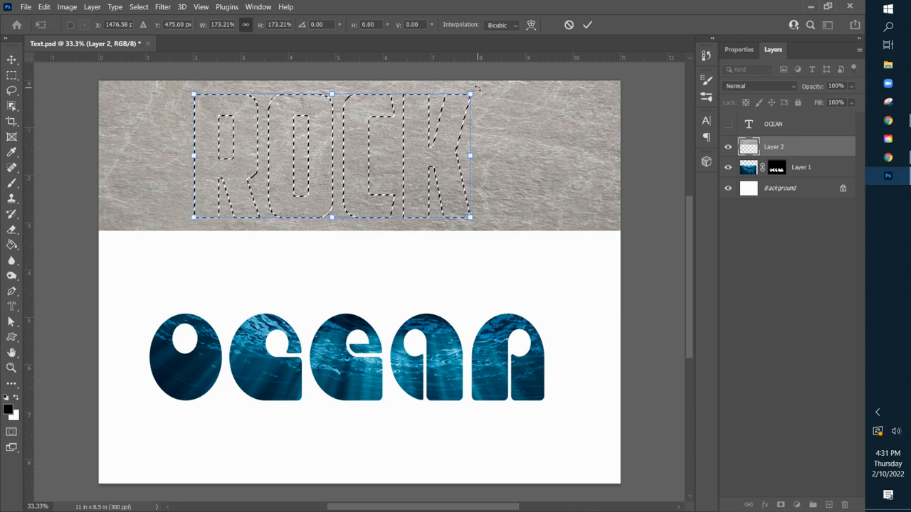
key("Return")
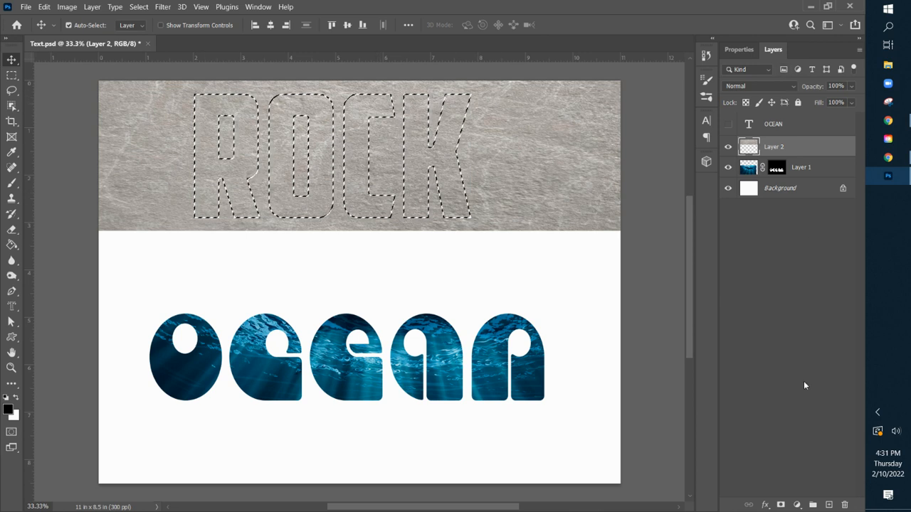
left_click(780, 504)
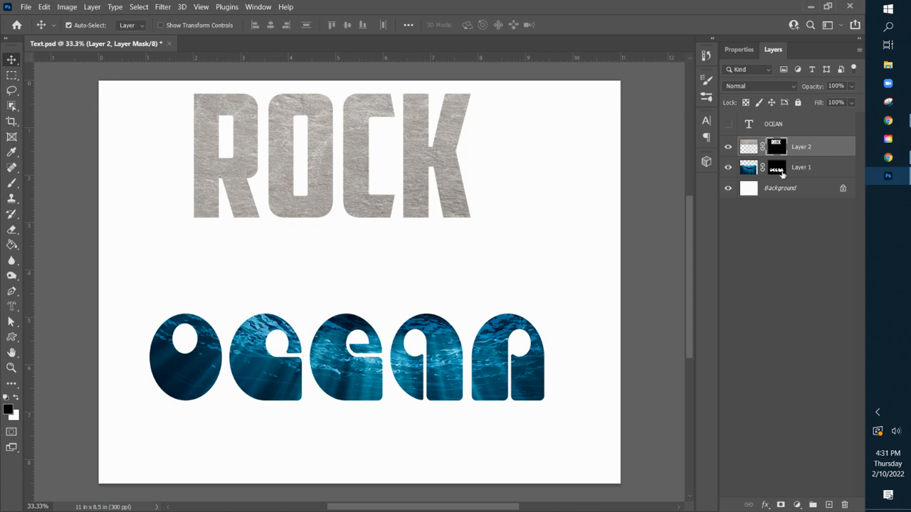
Enable the Bevel & Emboss layer style on the masked ROCK layer and show its settings.
left_click(764, 506)
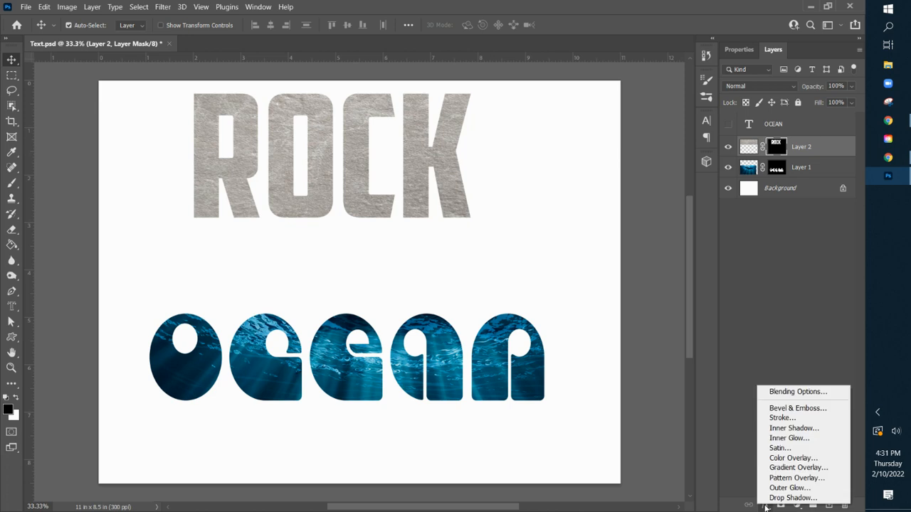
left_click(788, 392)
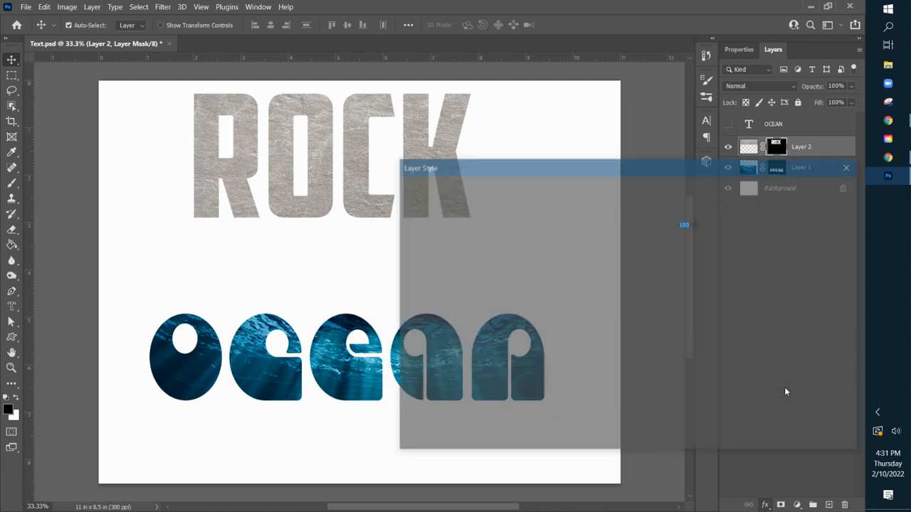
left_click_drag(649, 168, 644, 216)
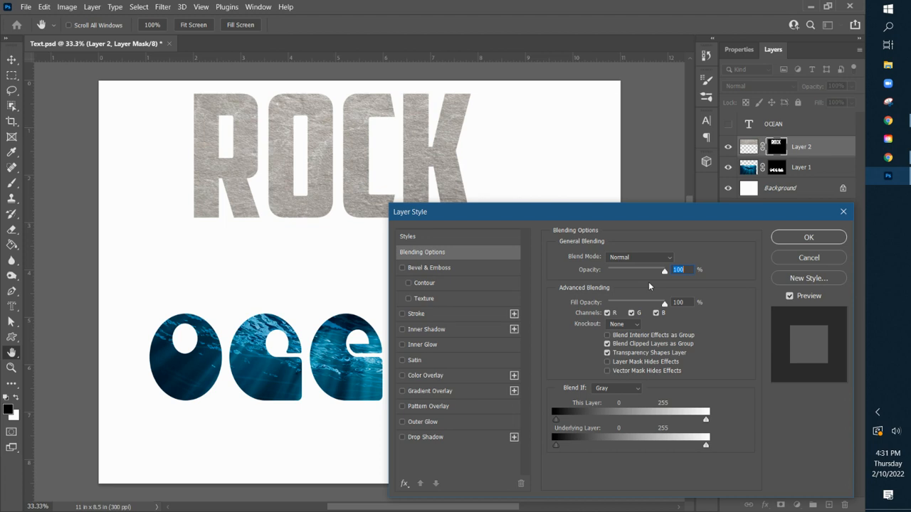
left_click(403, 268)
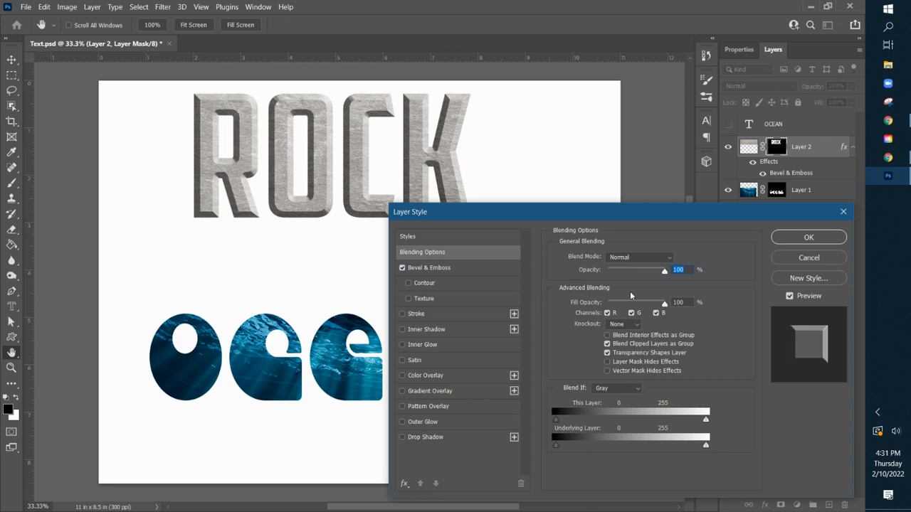
left_click(444, 270)
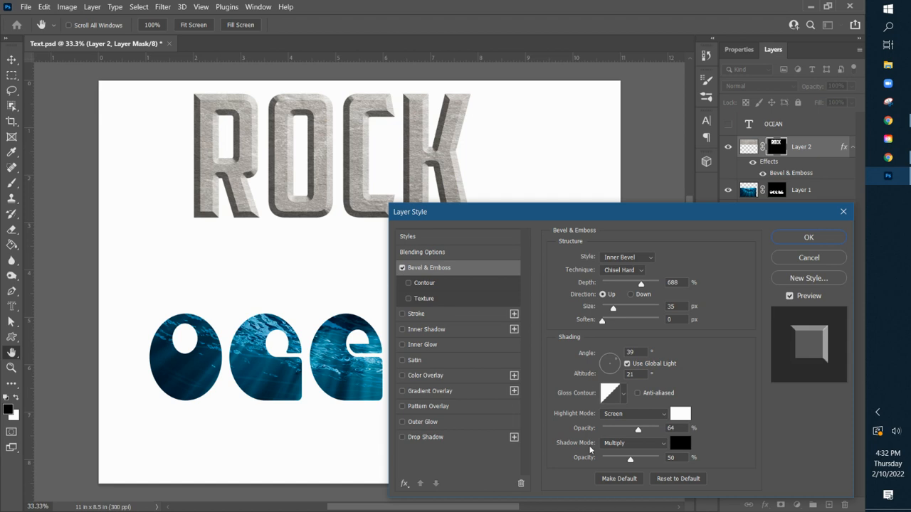
Set the bevel's style to Emboss and its technique to Smooth.
left_click(649, 258)
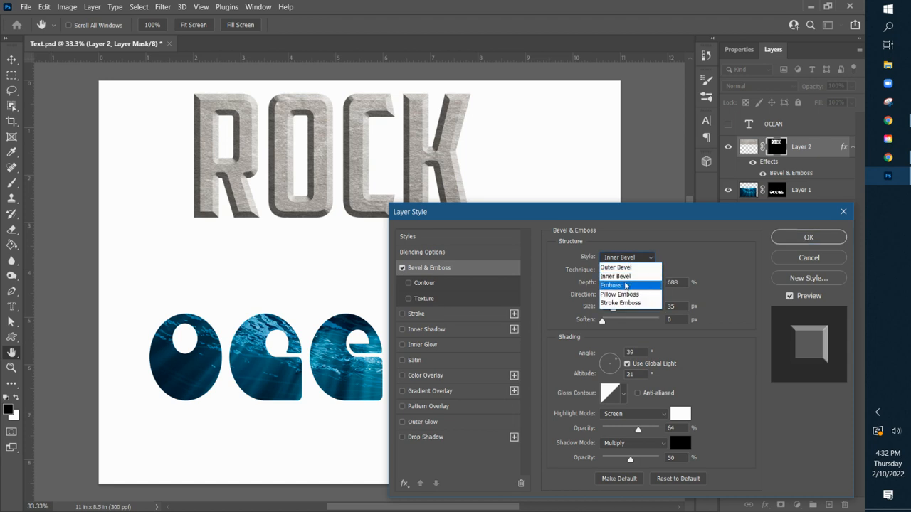
left_click(624, 285)
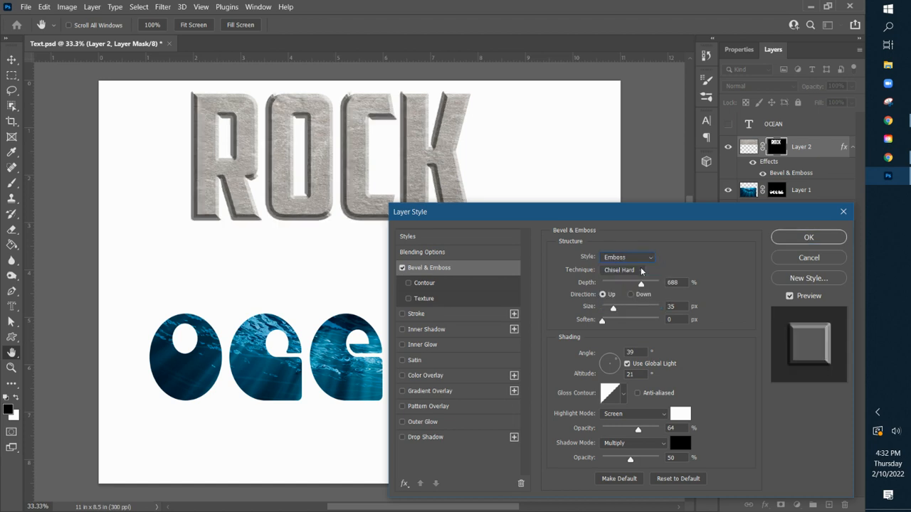
left_click(641, 271)
left_click(621, 280)
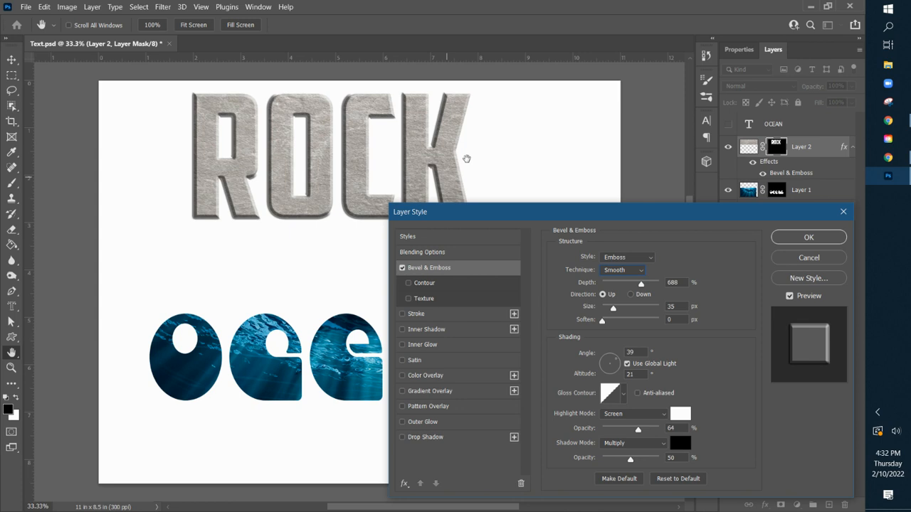
Set the bevel's style to Inner Bevel with a 38 px size, and its light to a 145° angle and 32° altitude.
left_click(652, 255)
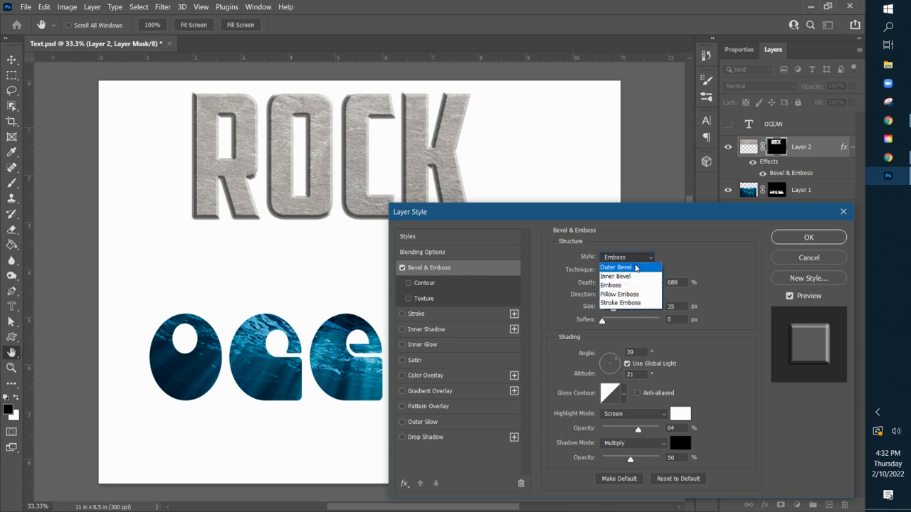
left_click(633, 276)
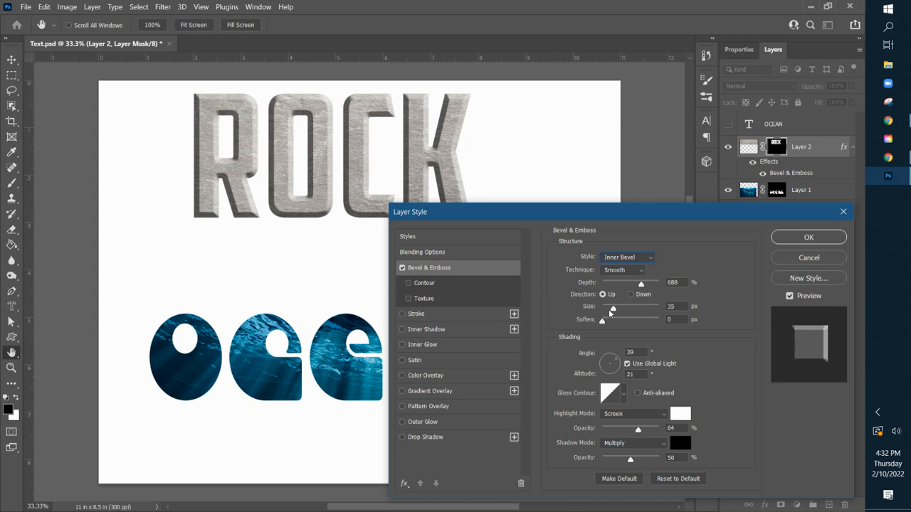
left_click_drag(613, 311, 614, 311)
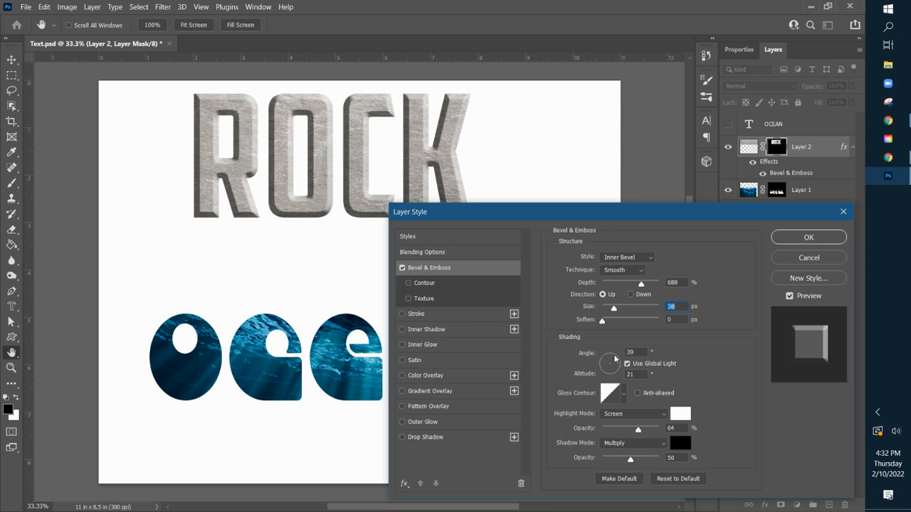
left_click_drag(614, 359, 609, 357)
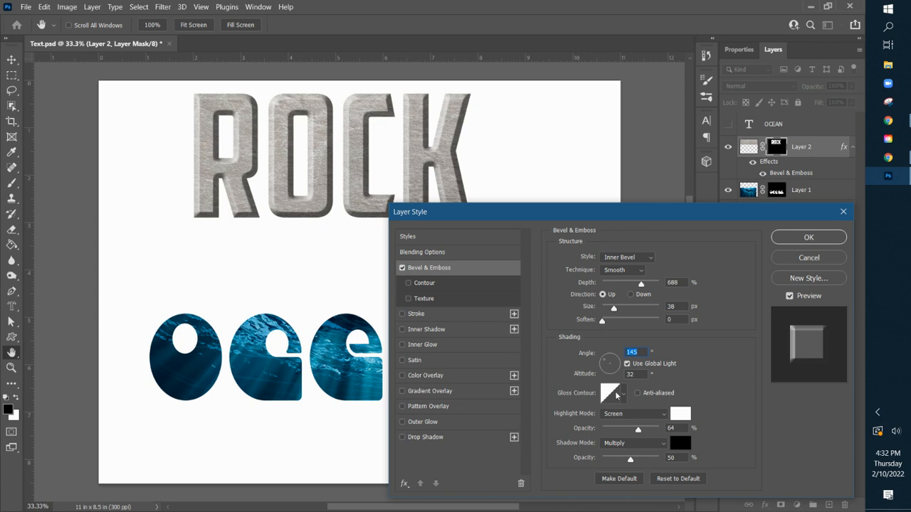
Try several gloss contour presets on the ROCK bevel, returning to the straight diagonal one.
left_click(624, 394)
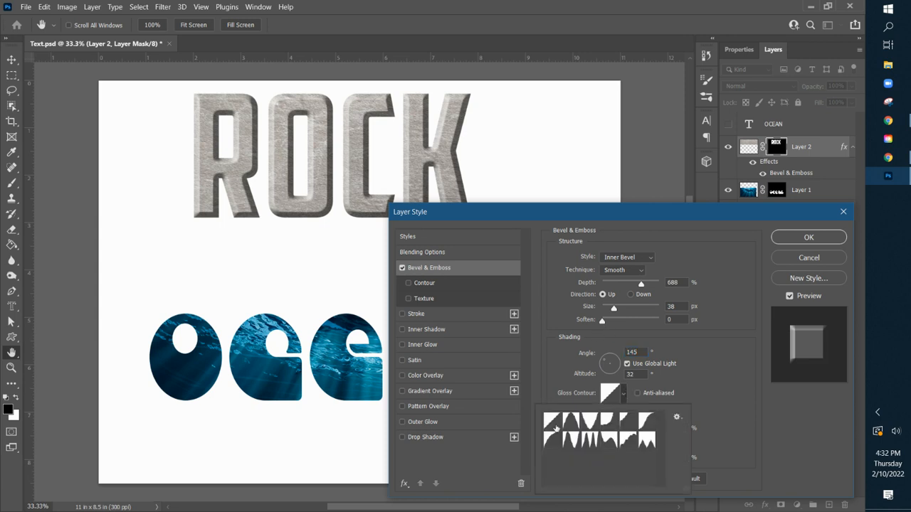
left_click(607, 439)
left_click(608, 422)
left_click(647, 421)
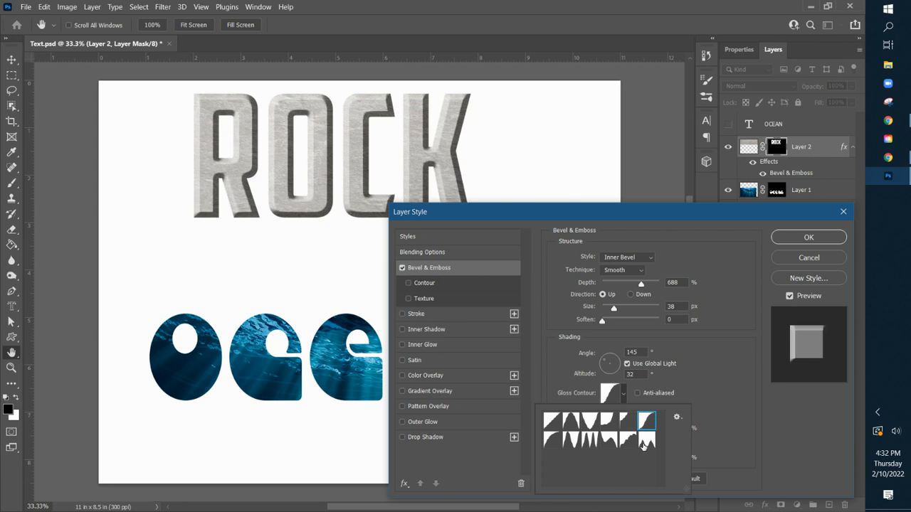
left_click(644, 445)
left_click(553, 440)
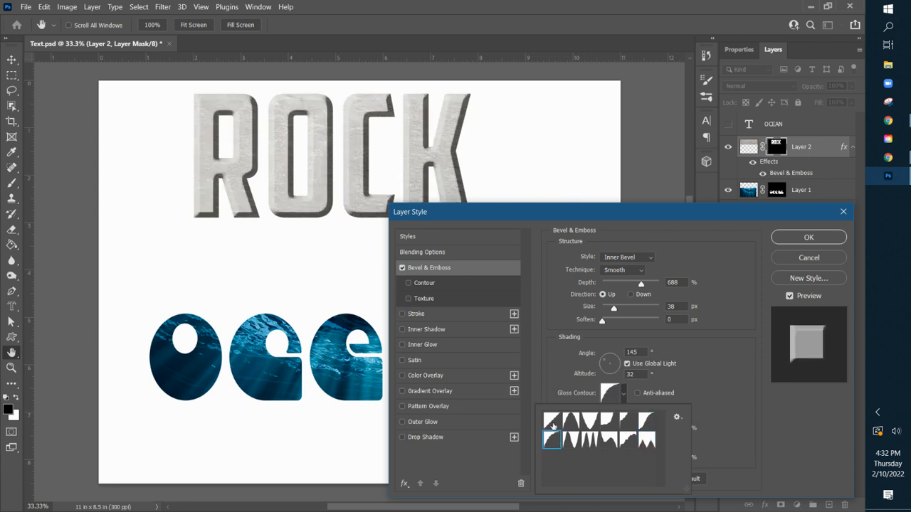
left_click(552, 421)
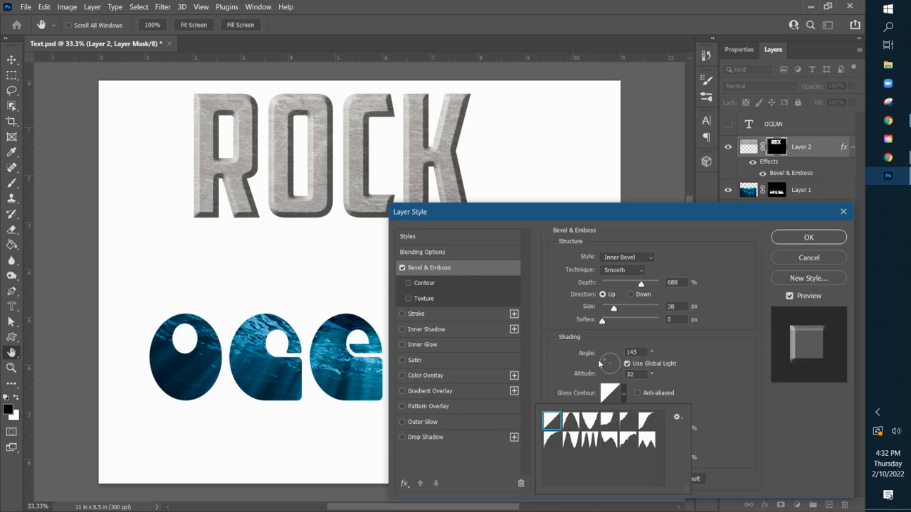
Set the bevel size to 35 px and the highlight opacity to 100%.
left_click(602, 321)
left_click_drag(615, 309, 614, 310)
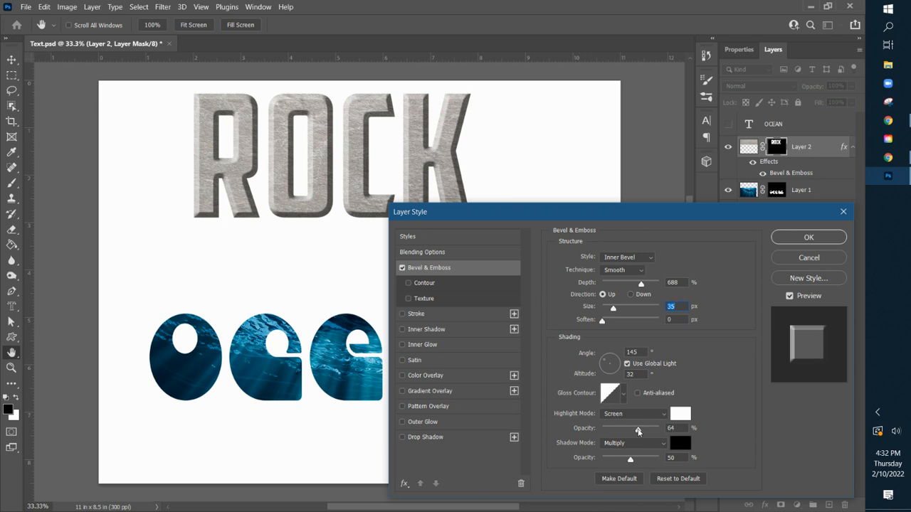
left_click_drag(638, 431, 661, 434)
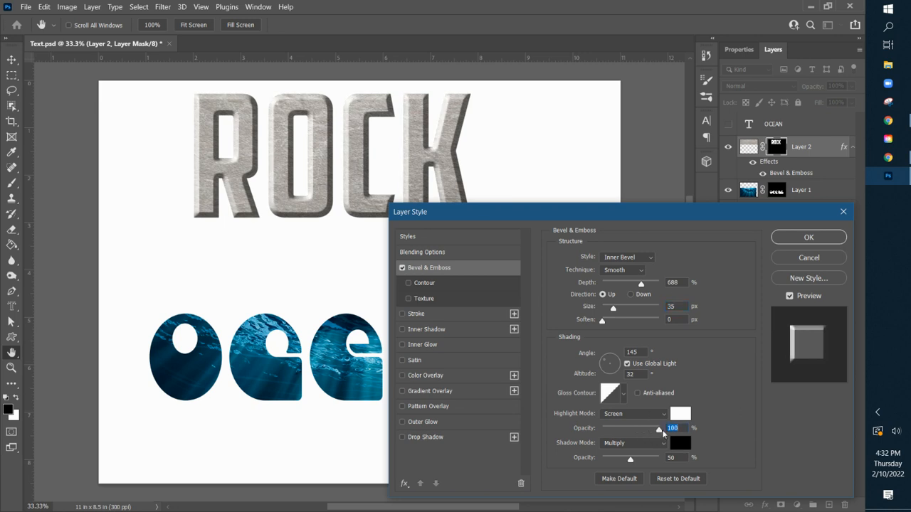
Try a dark red #aa2525 highlight color for the ROCK bevel, keeping the Screen highlight mode, and cancel the color change.
left_click(665, 415)
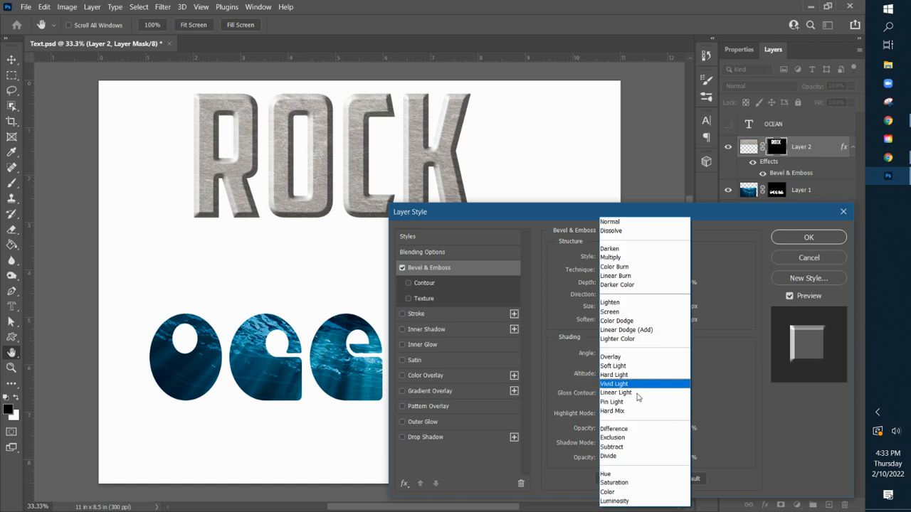
left_click(723, 403)
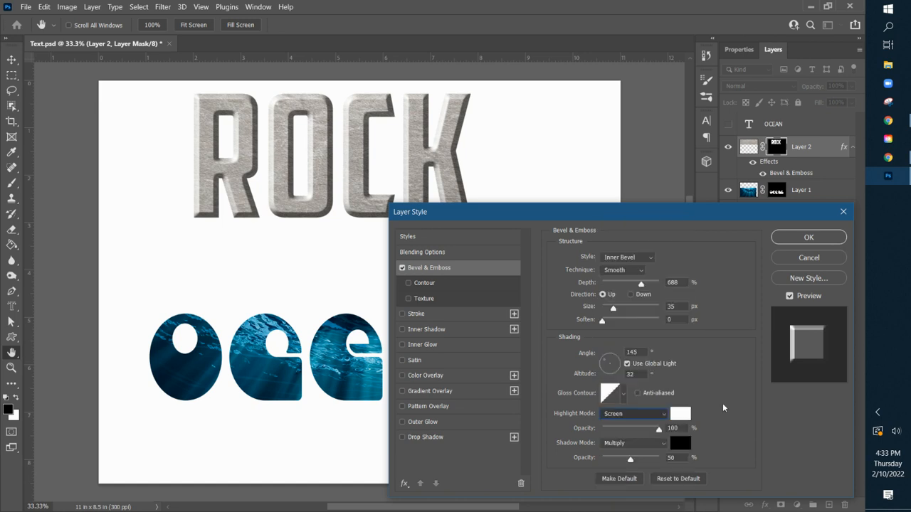
left_click(682, 414)
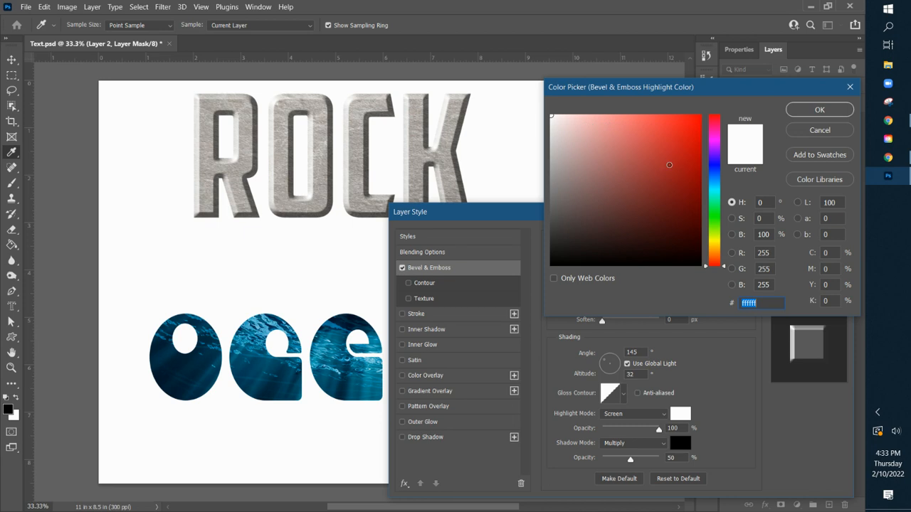
left_click(669, 164)
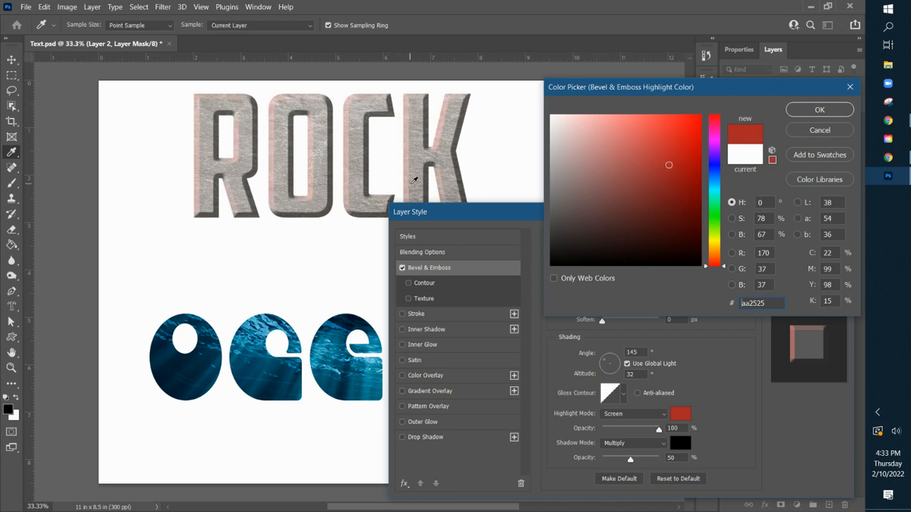
left_click(829, 134)
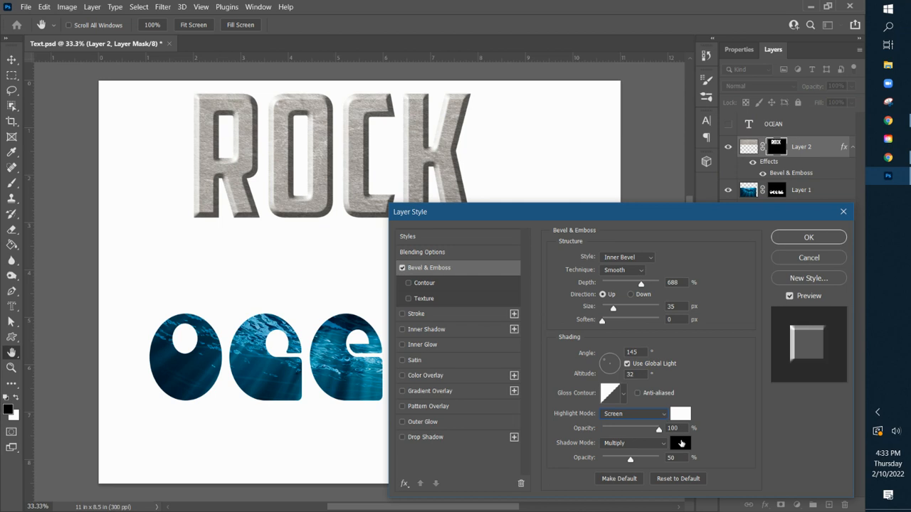
Try a dark green #13752a shadow color for the ROCK bevel and cancel the color change.
left_click(680, 442)
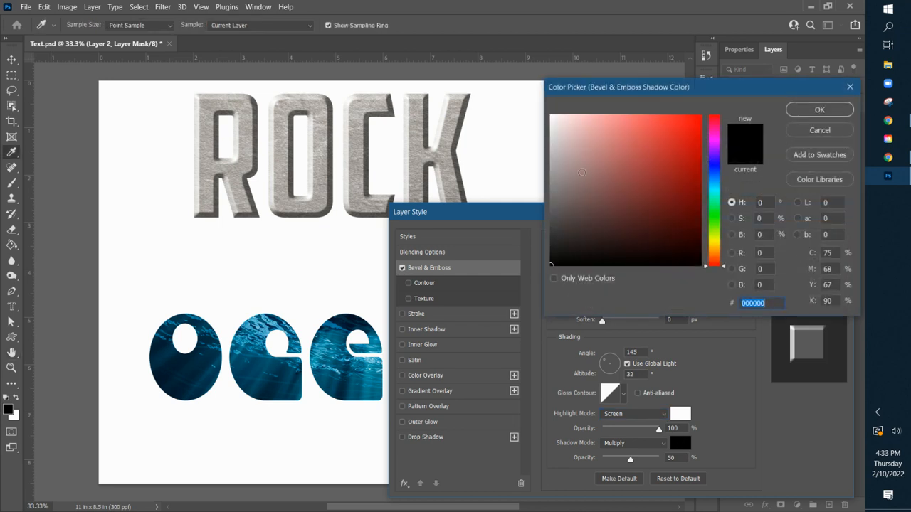
left_click(717, 210)
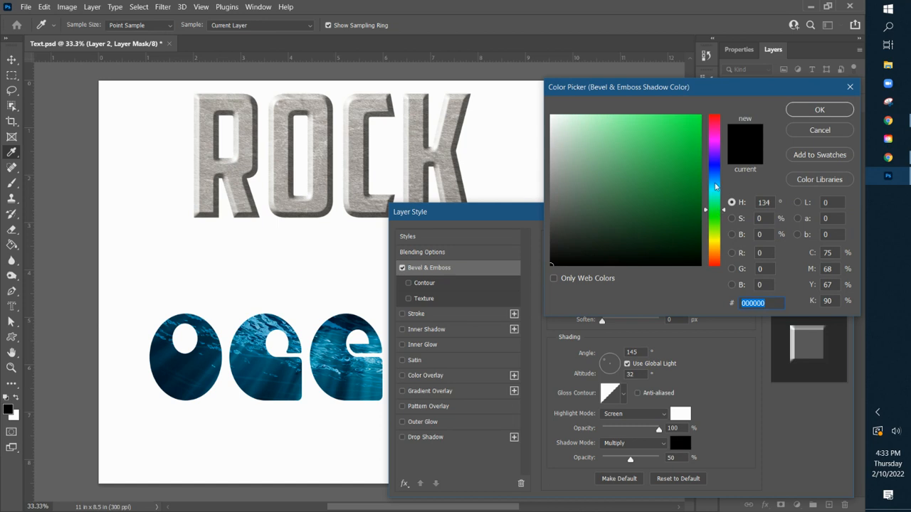
left_click(675, 195)
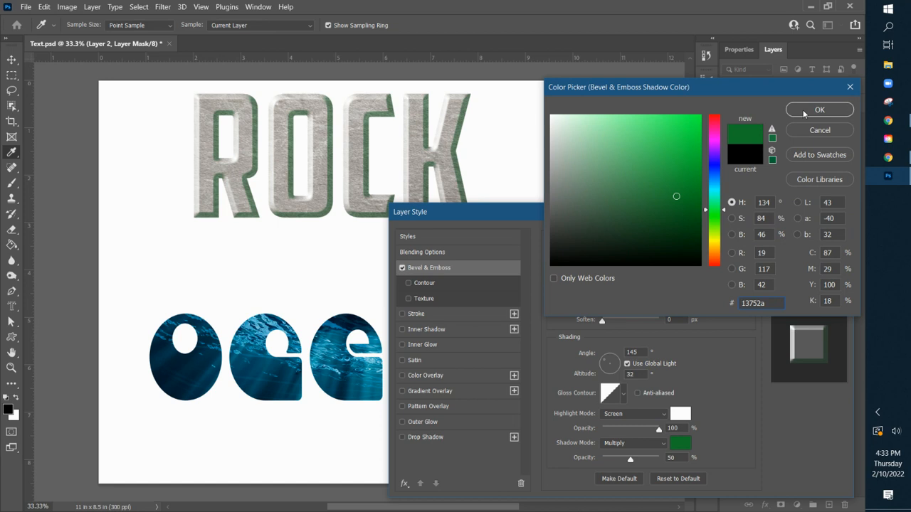
left_click(820, 131)
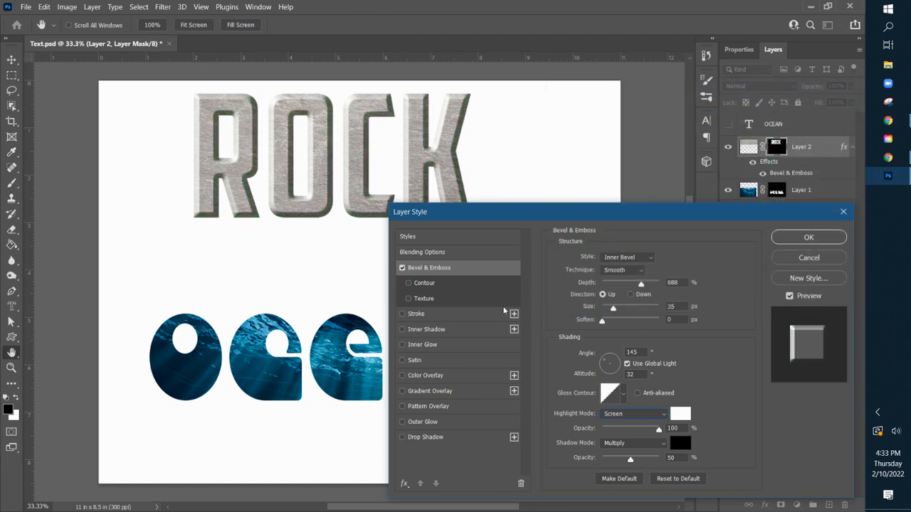
Try a 16 px outside stroke on the ROCK lettering, and turn off both the Stroke and Bevel & Emboss effects.
left_click(402, 314)
left_click(416, 314)
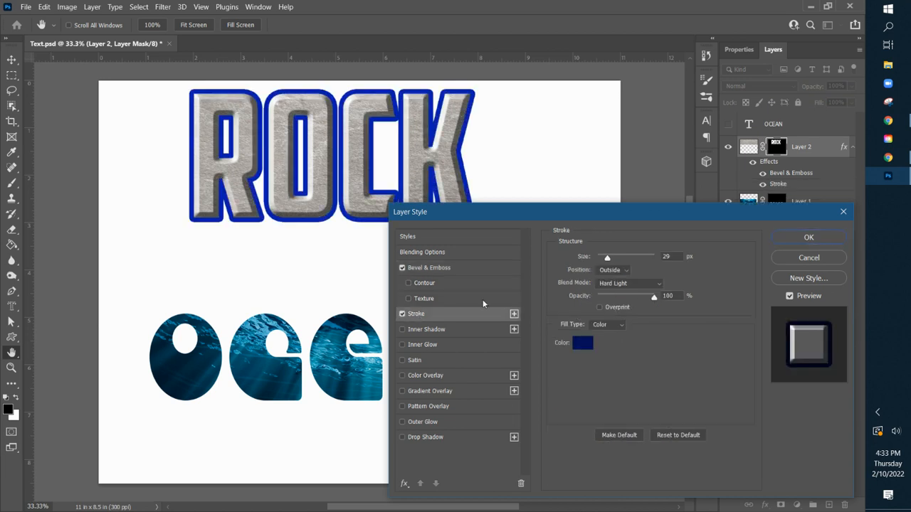
left_click_drag(608, 262, 605, 260)
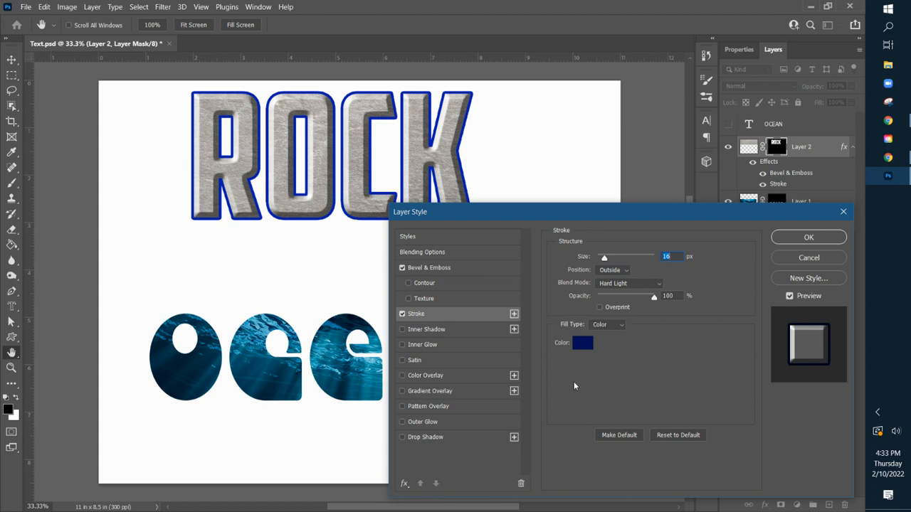
left_click(402, 314)
left_click(403, 268)
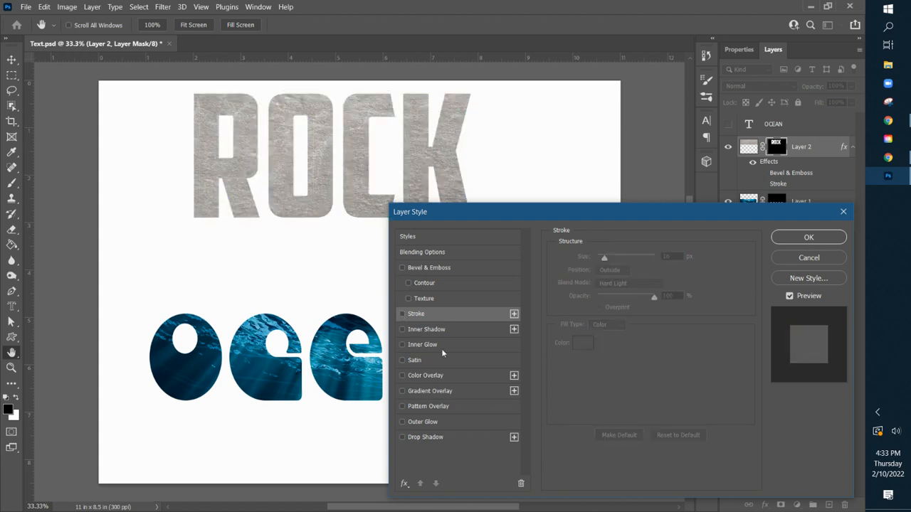
Try an Inner Shadow on ROCK with 75% opacity, 37 px distance and Normal blend mode, and turn it off.
left_click(402, 329)
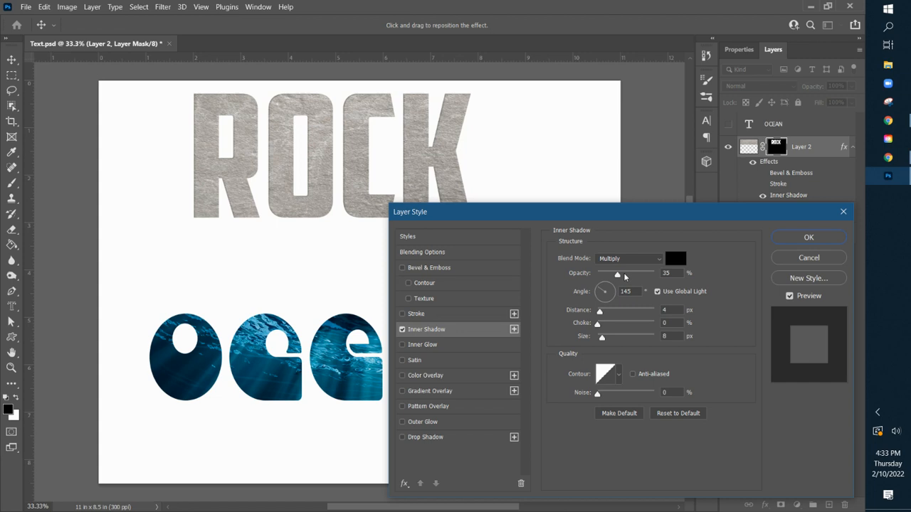
left_click_drag(617, 275, 640, 276)
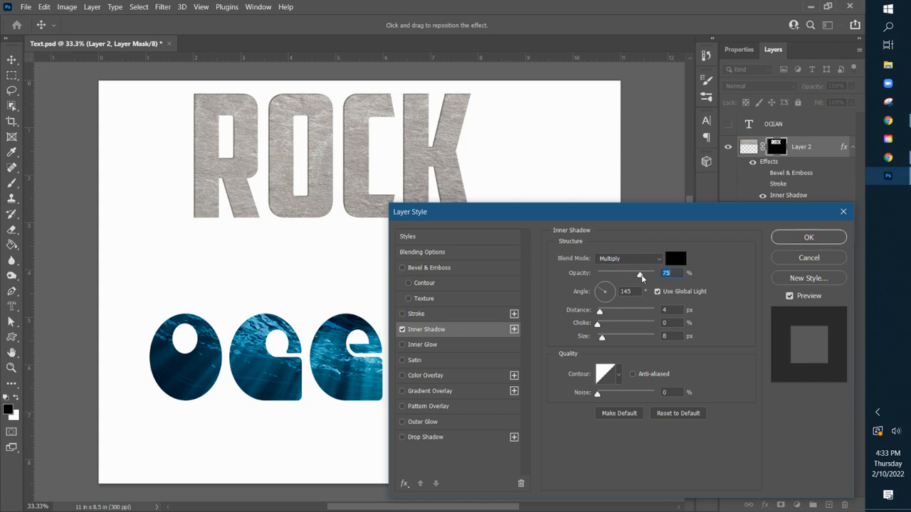
left_click_drag(599, 311, 620, 314)
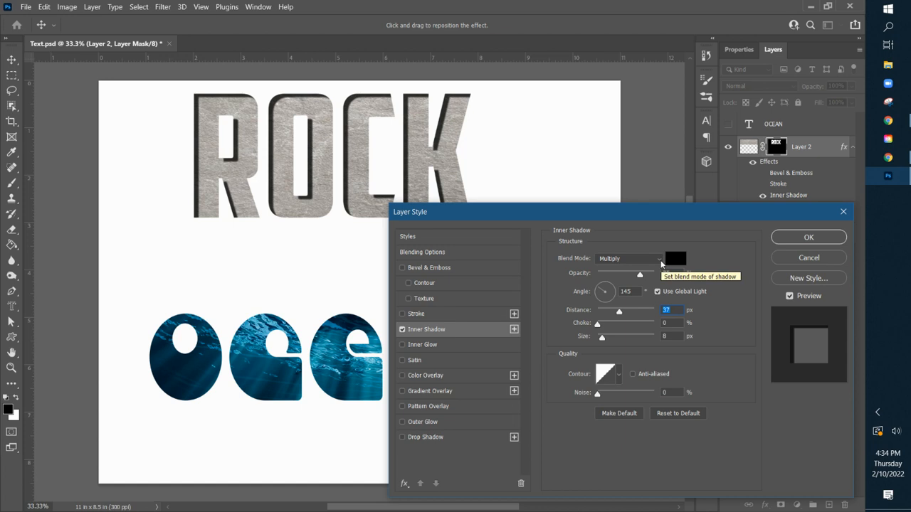
left_click(661, 261)
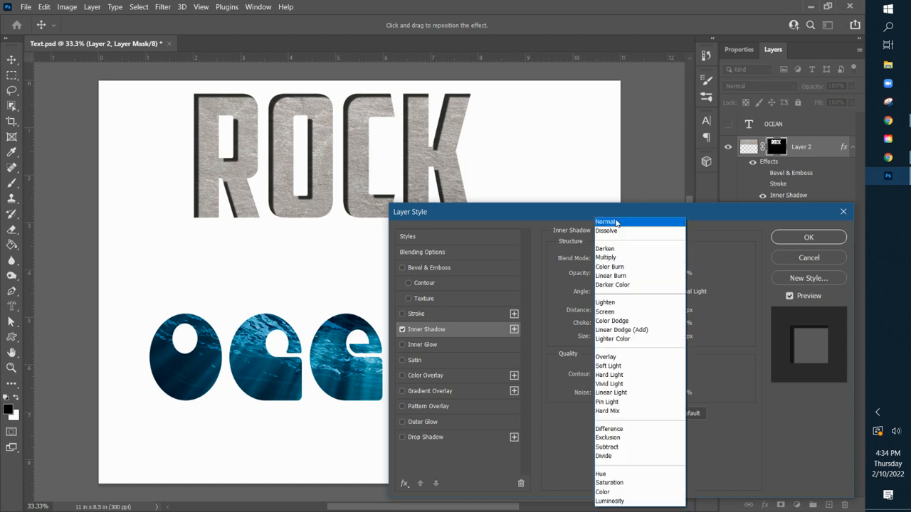
left_click(616, 223)
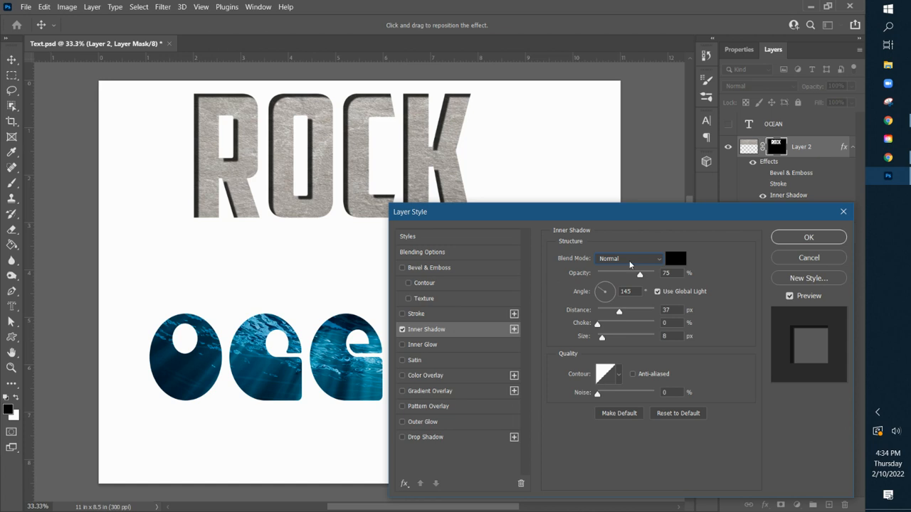
left_click(402, 330)
Give ROCK a bright green Inner Glow with 54% opacity, 15% choke and 98 px size.
left_click(402, 346)
left_click(425, 344)
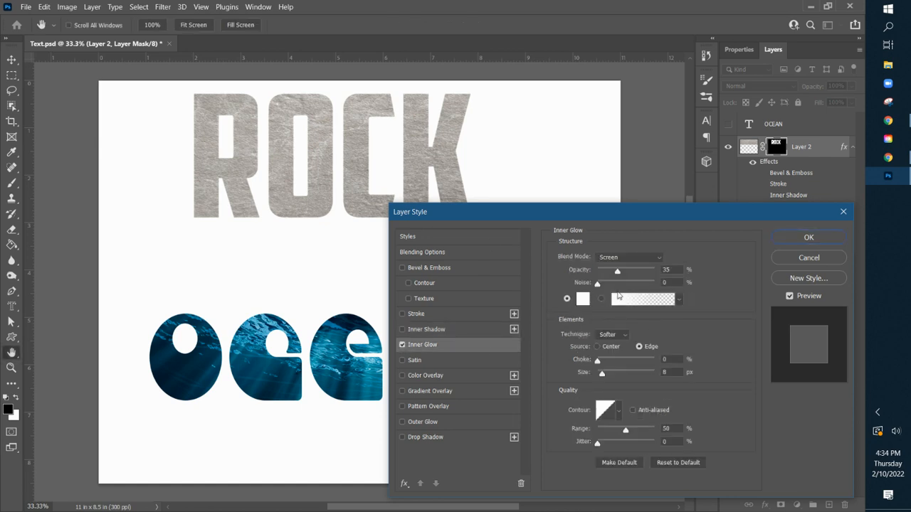
left_click(583, 300)
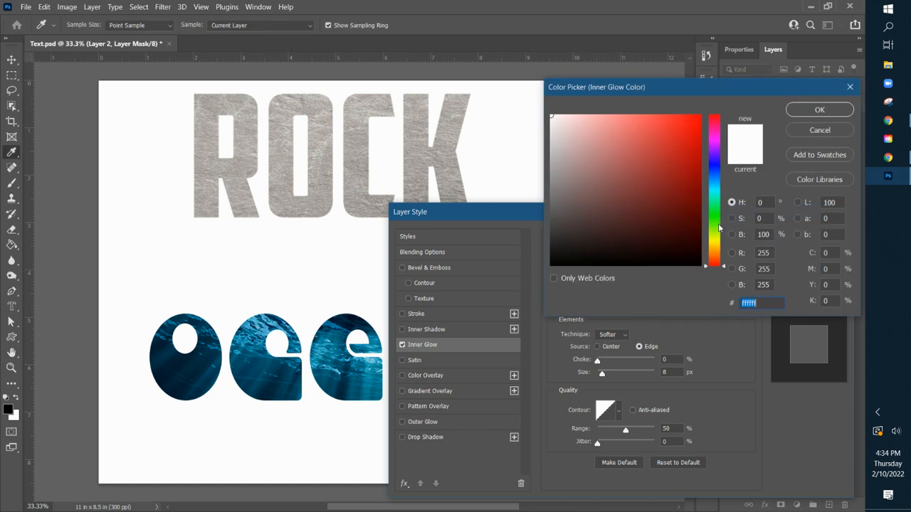
left_click(714, 216)
left_click(698, 116)
left_click(812, 110)
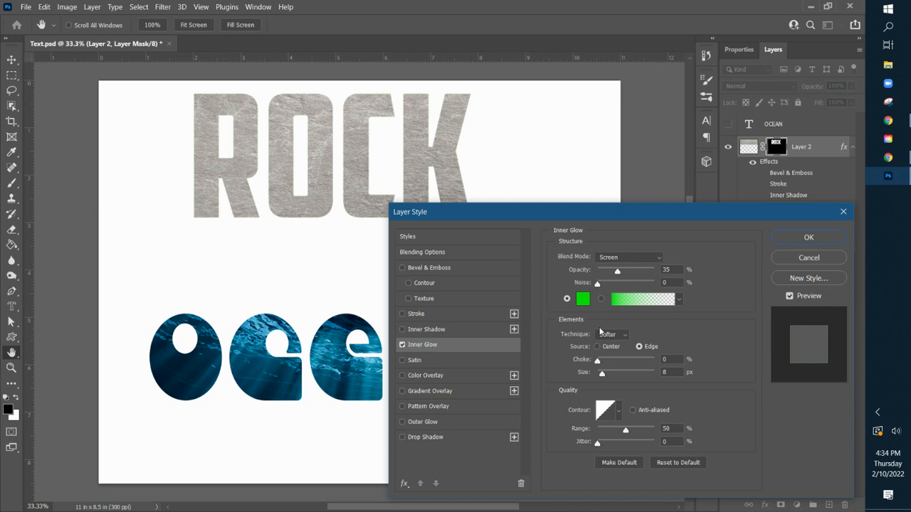
left_click_drag(618, 273, 629, 274)
left_click_drag(598, 361, 622, 374)
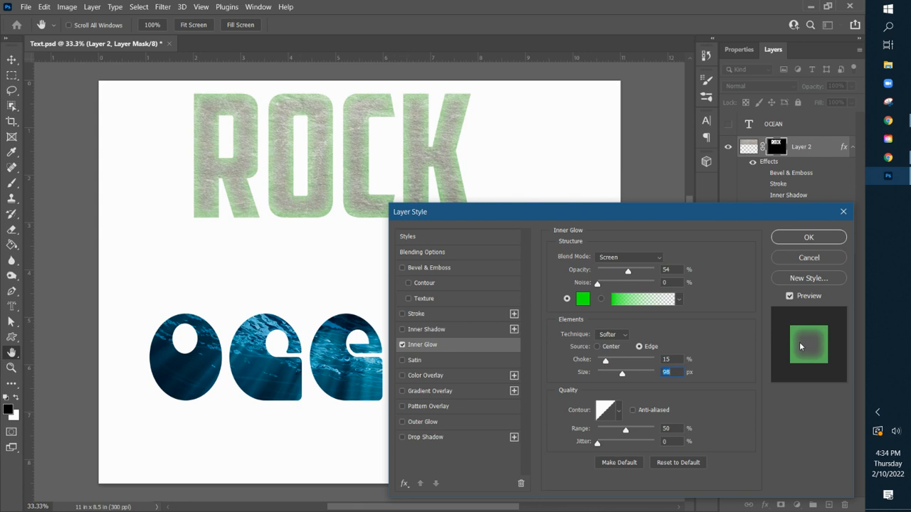
Try several contour presets on the Inner Glow, return to the straight diagonal one, and turn off the glow.
left_click(621, 414)
left_click(603, 437)
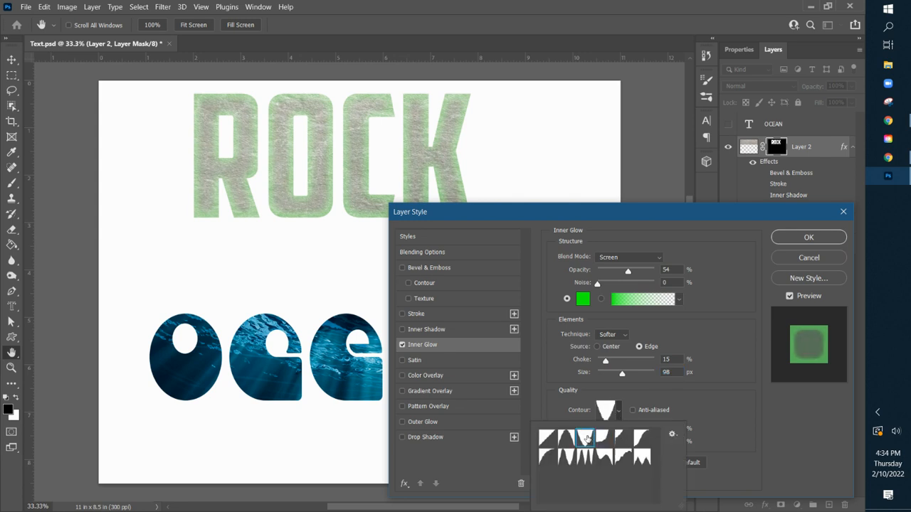
left_click(584, 458)
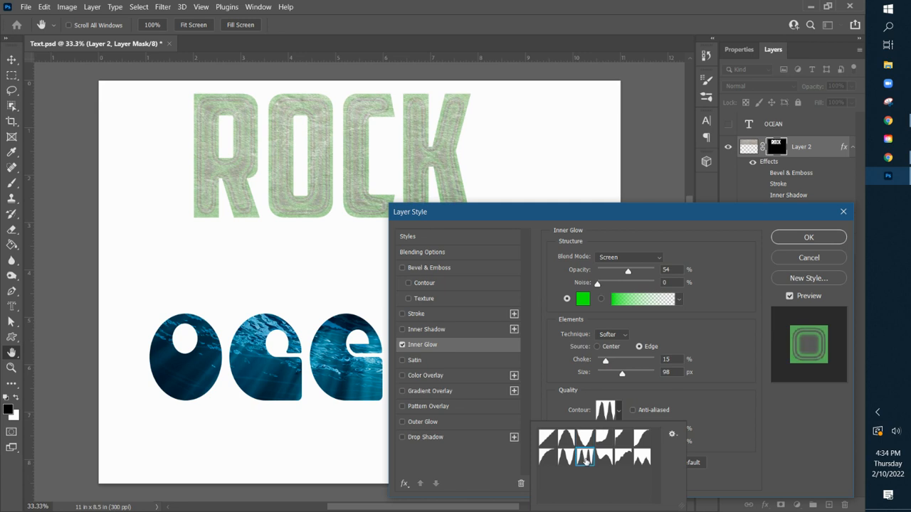
left_click(565, 459)
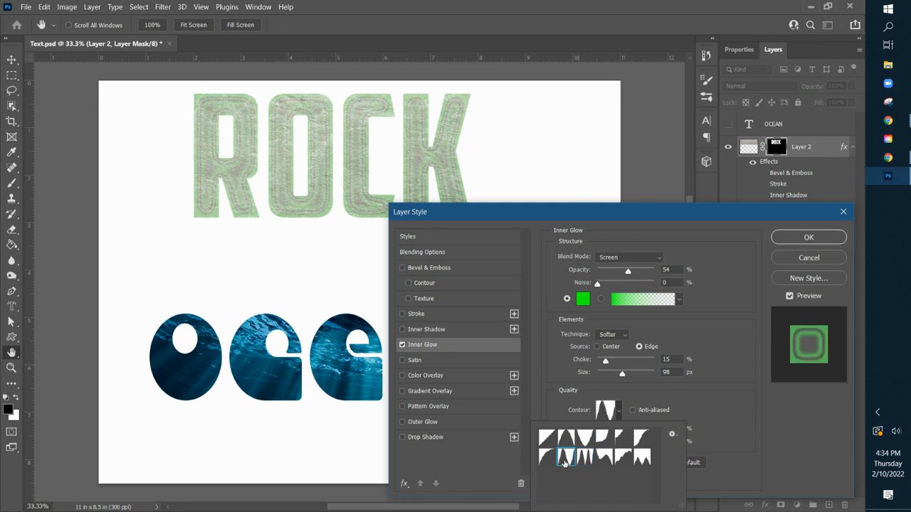
left_click(553, 460)
left_click(548, 440)
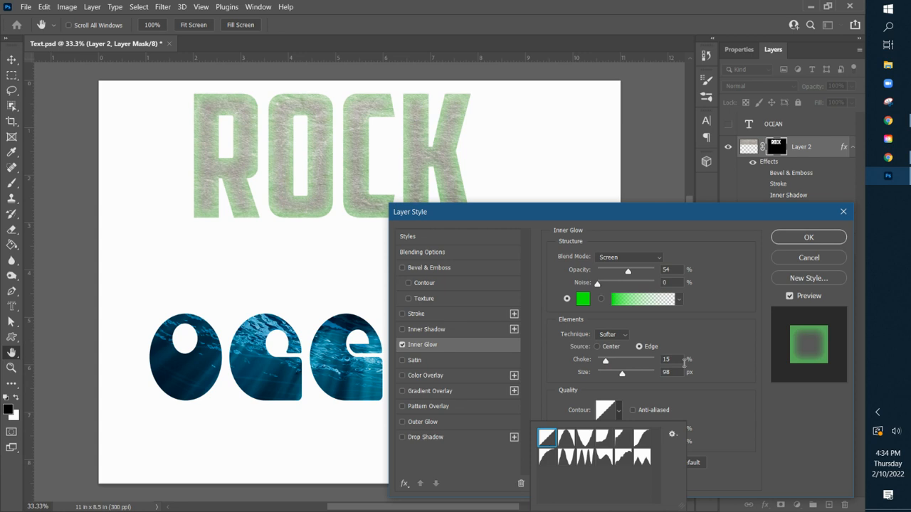
left_click(720, 339)
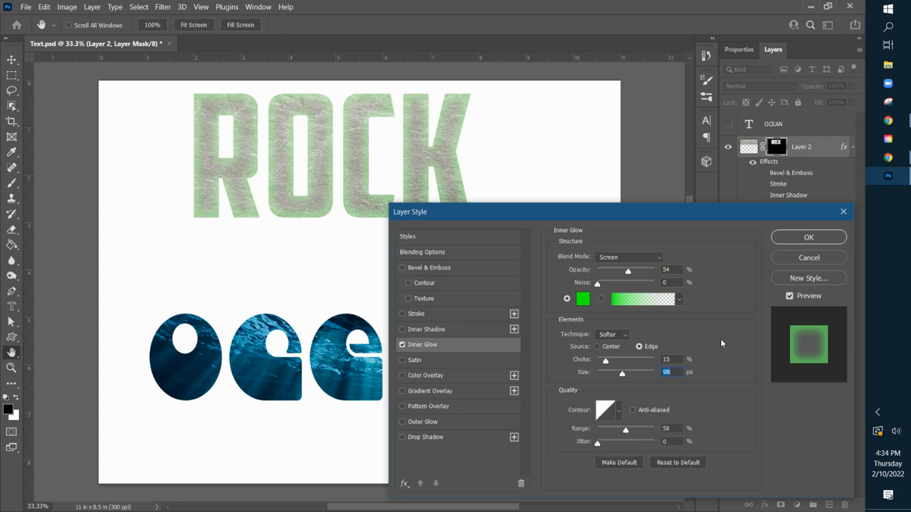
left_click(402, 345)
Apply a Satin effect to ROCK with a 170° angle and 55% opacity.
left_click(402, 360)
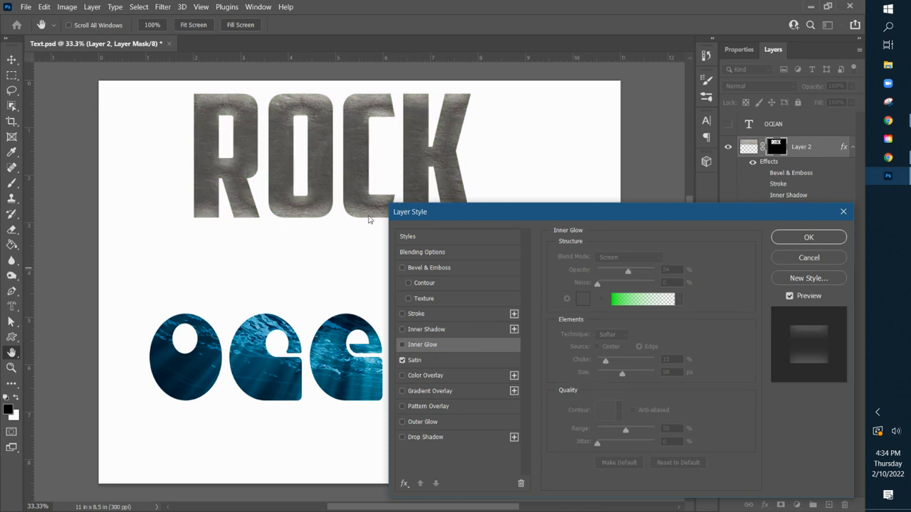
left_click(435, 359)
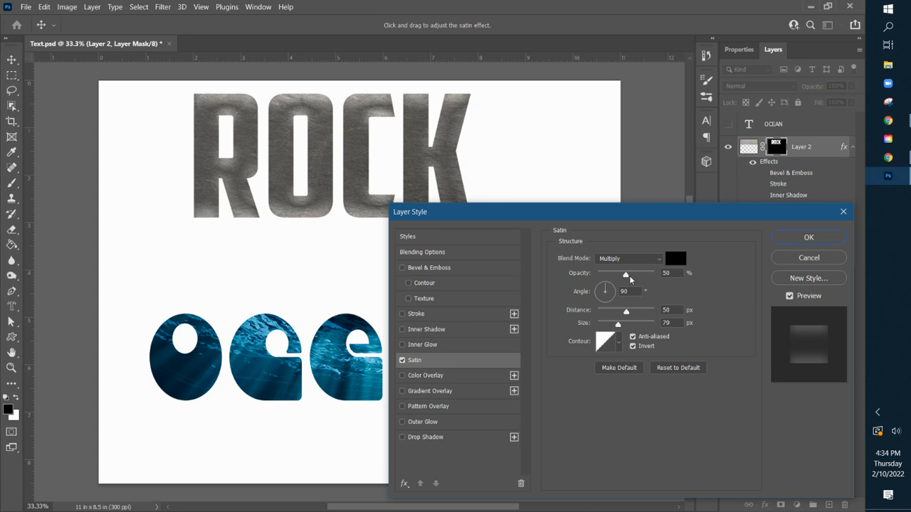
left_click_drag(605, 290, 628, 275)
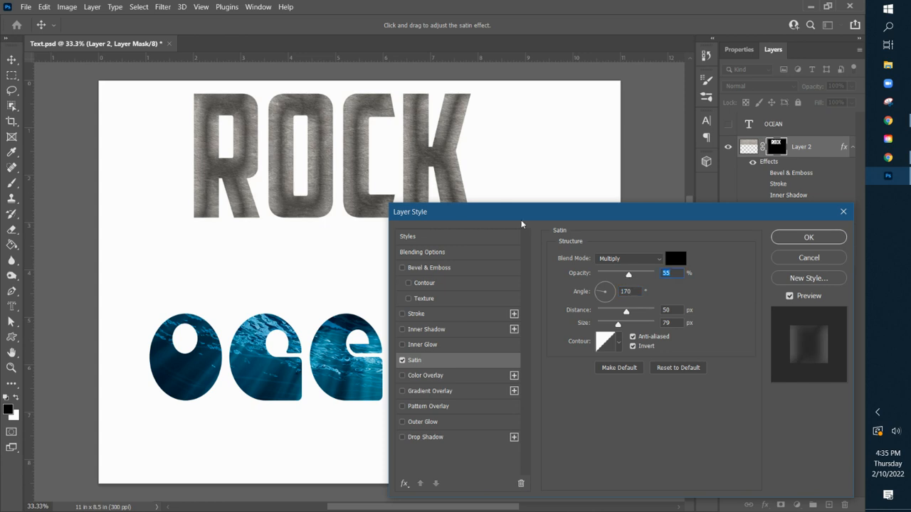
Try several contour presets on the ROCK Satin effect and turn the effect off.
left_click(619, 344)
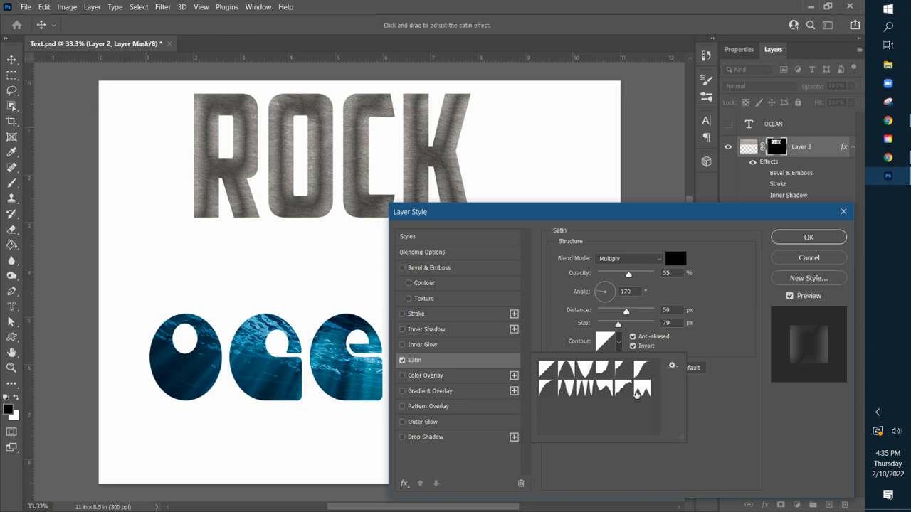
left_click(643, 385)
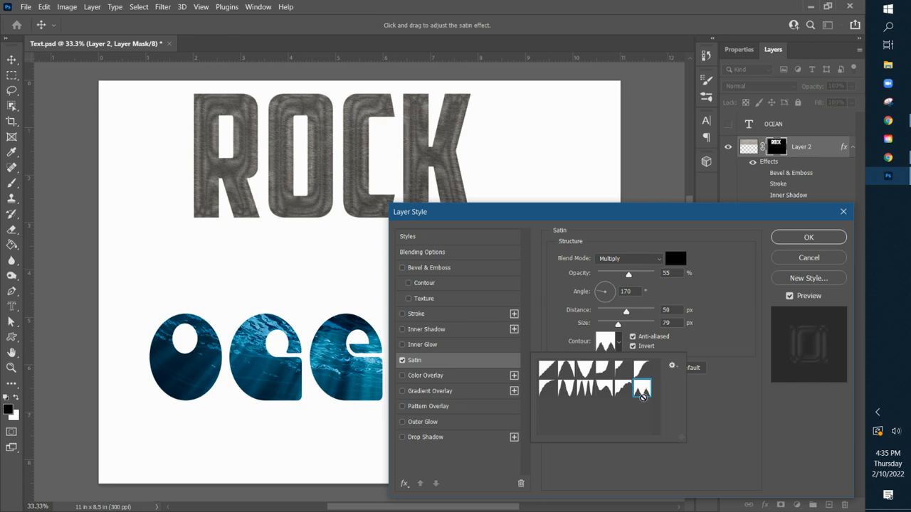
left_click(643, 370)
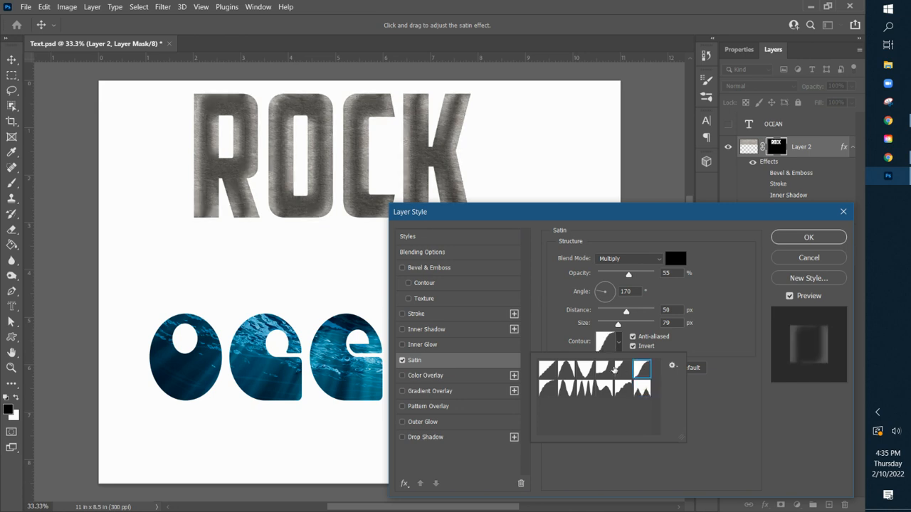
left_click(606, 369)
left_click(603, 393)
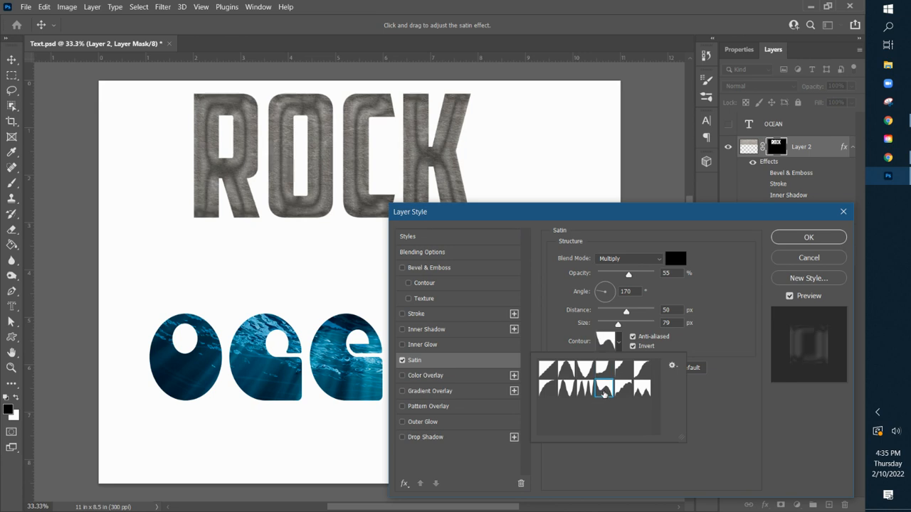
left_click(567, 390)
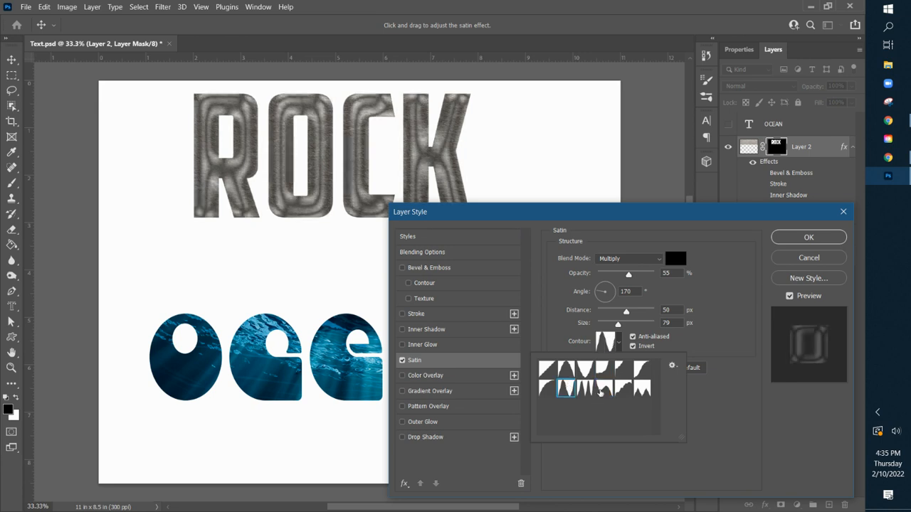
left_click(402, 360)
left_click(402, 360)
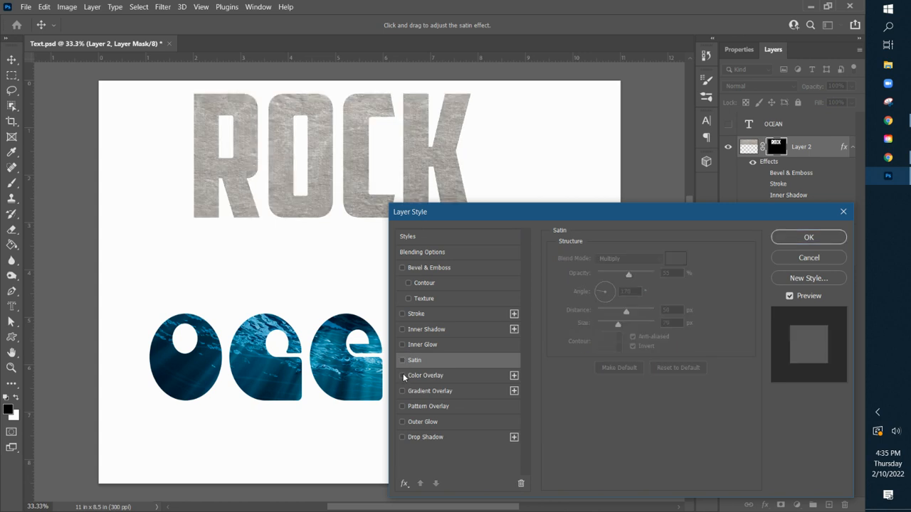
Enable Bevel & Emboss on ROCK, try a blue Color Overlay at 34% and 46% opacity, and turn the overlay off.
left_click(403, 376)
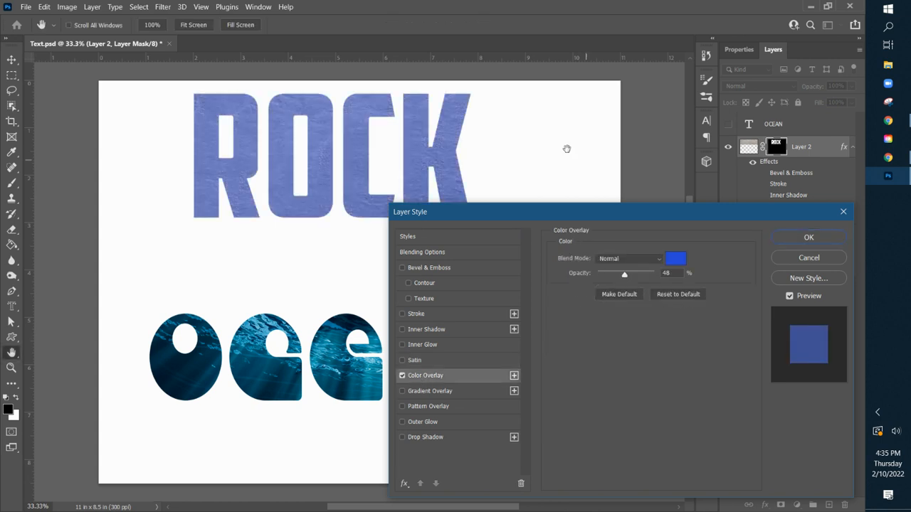
left_click_drag(625, 276, 617, 276)
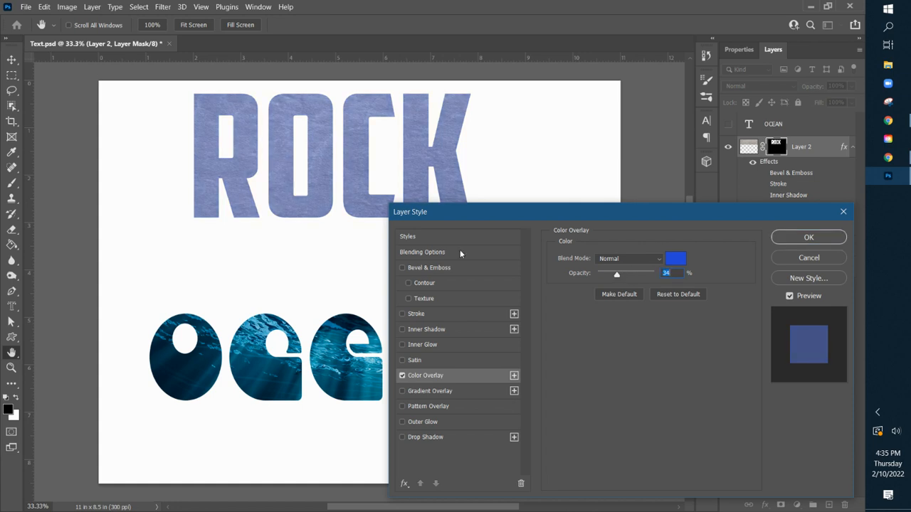
left_click(402, 268)
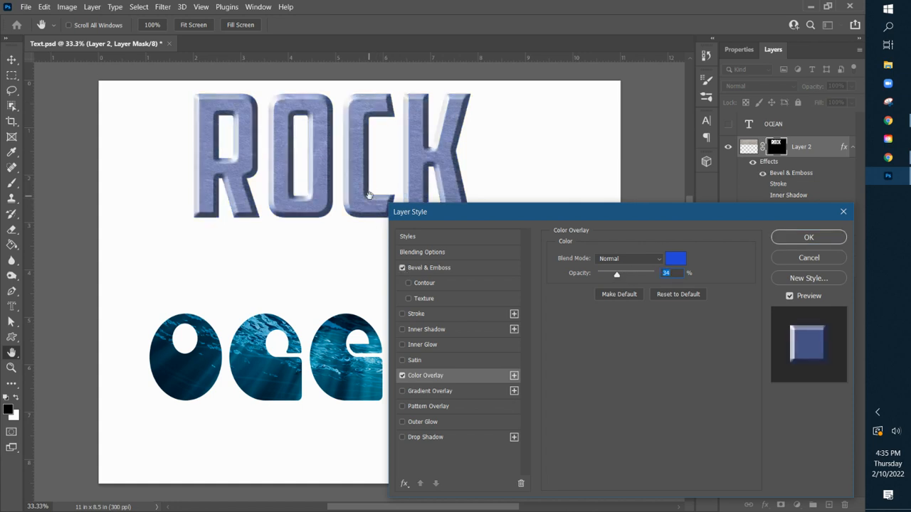
mouse_move(616, 276)
left_mouse_down()
mouse_move(668, 274)
mouse_move(629, 271)
left_mouse_up()
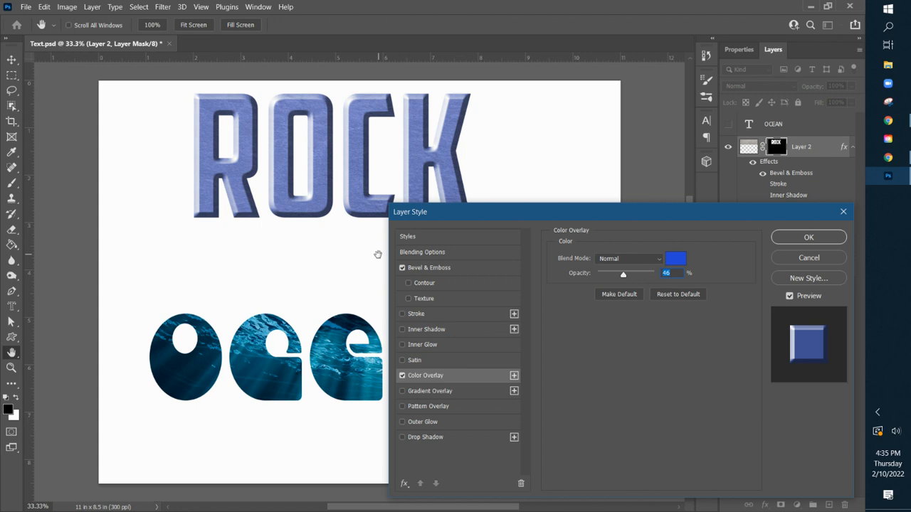
left_click(659, 274)
left_click(402, 375)
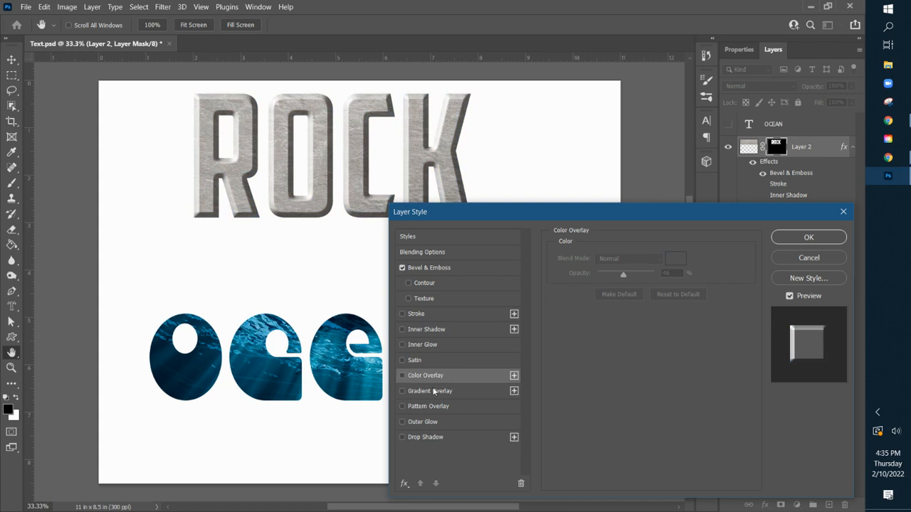
Apply a Gradient Overlay to ROCK using a light blue preset from the Blues group.
left_click(402, 391)
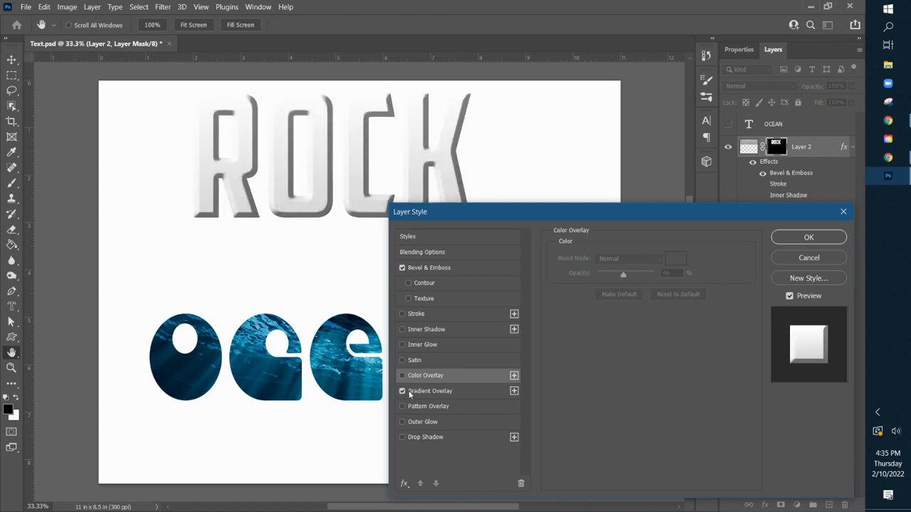
left_click(425, 392)
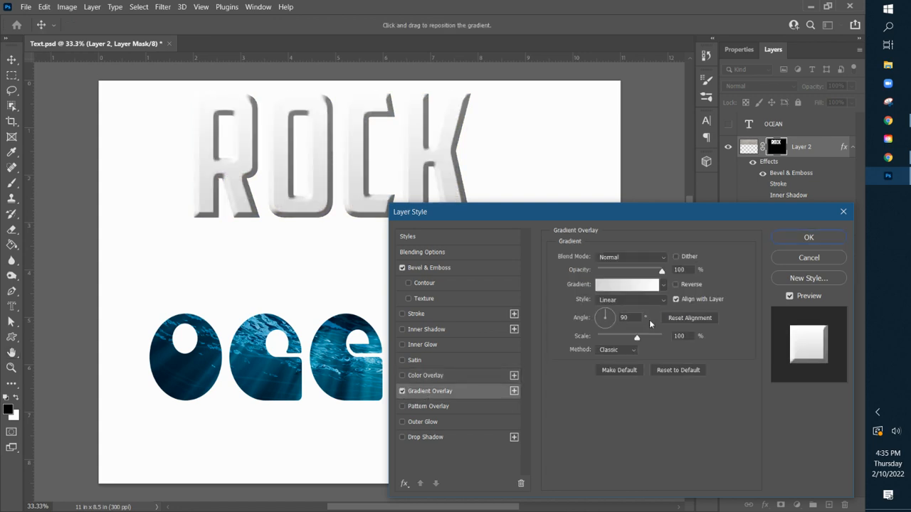
left_click(662, 286)
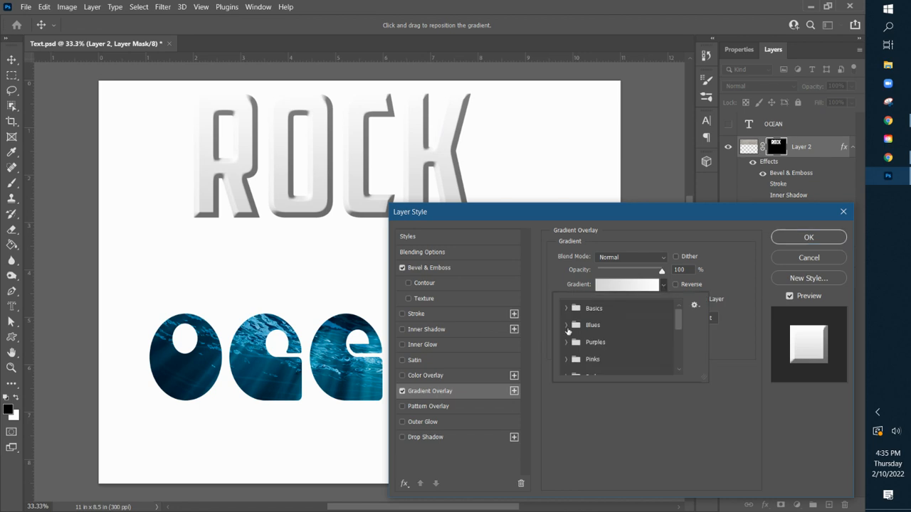
left_click(568, 326)
left_click(620, 346)
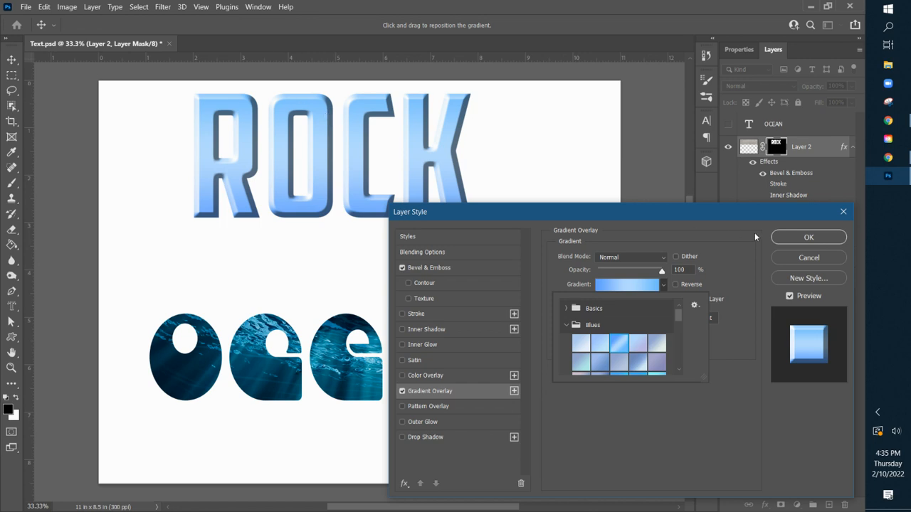
left_click(734, 271)
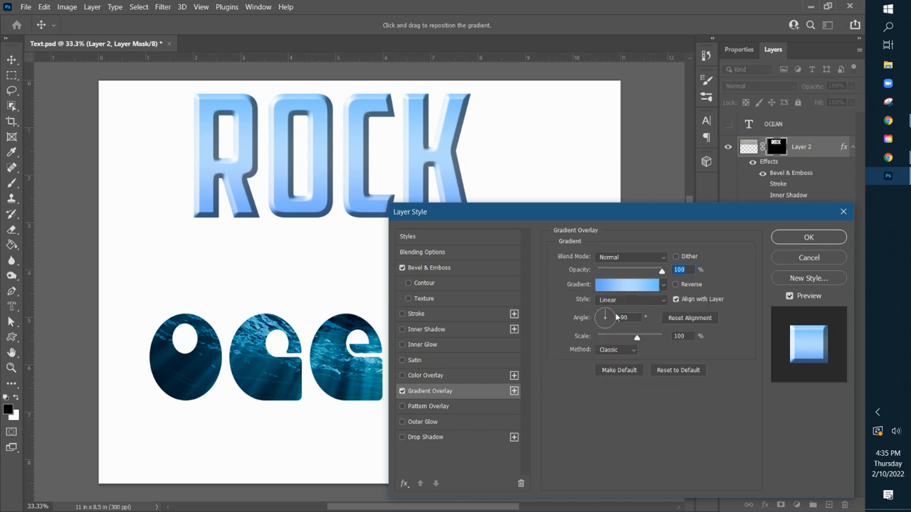
Try a 164° angle and the Radial style on the ROCK Gradient Overlay, and turn the overlay off.
left_click_drag(605, 315, 602, 320)
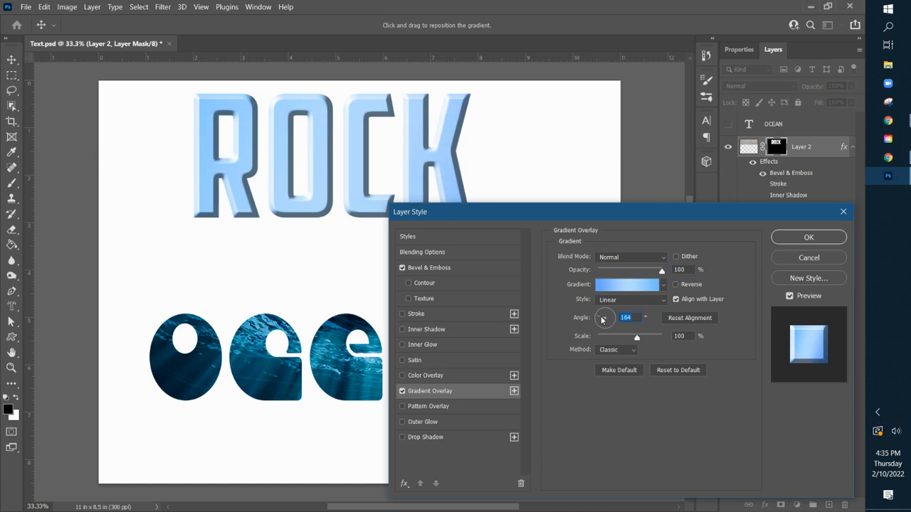
left_click(662, 300)
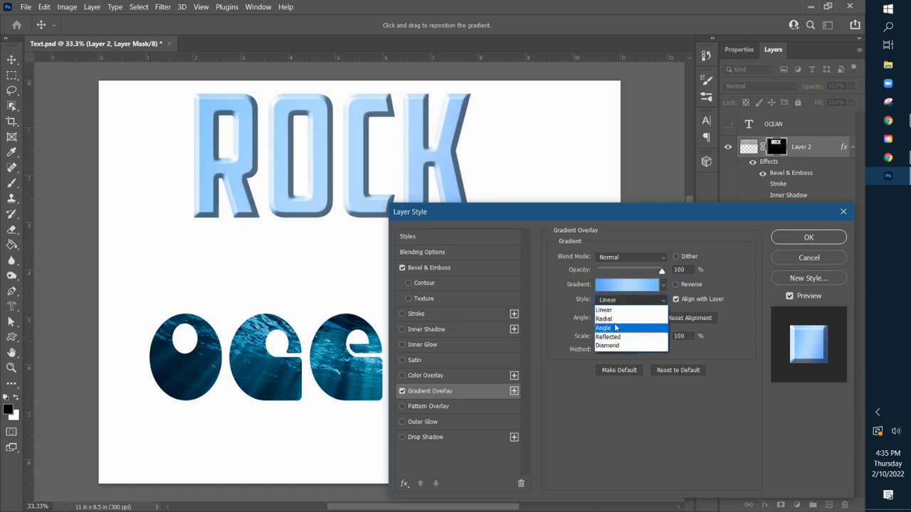
left_click(615, 318)
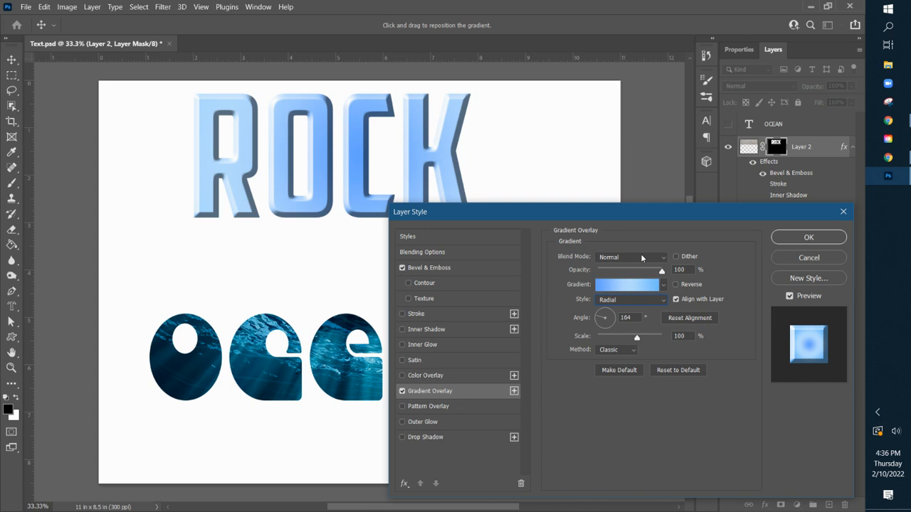
left_click(402, 390)
Try a Pattern Overlay on ROCK with the dark green pattern from the Grass group, and turn the overlay off.
left_click(403, 406)
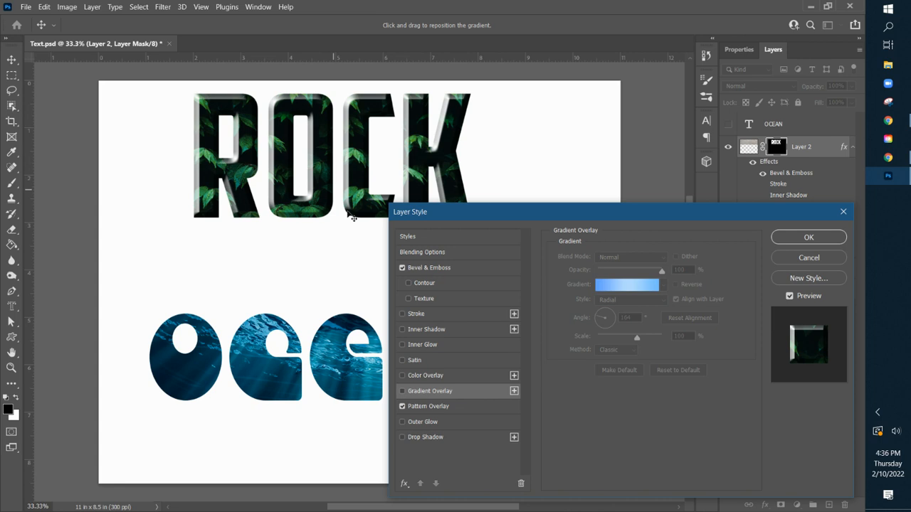
left_click(403, 407)
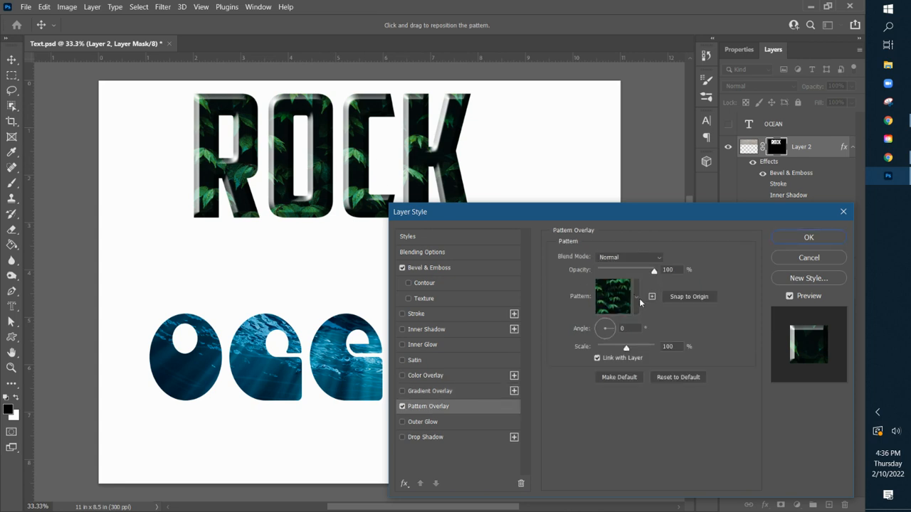
left_click(636, 299)
left_click(553, 364)
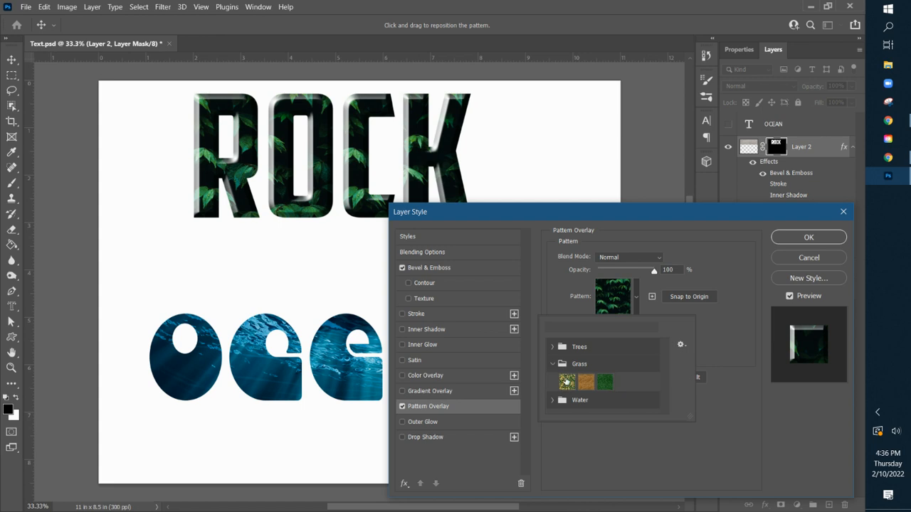
left_click(606, 382)
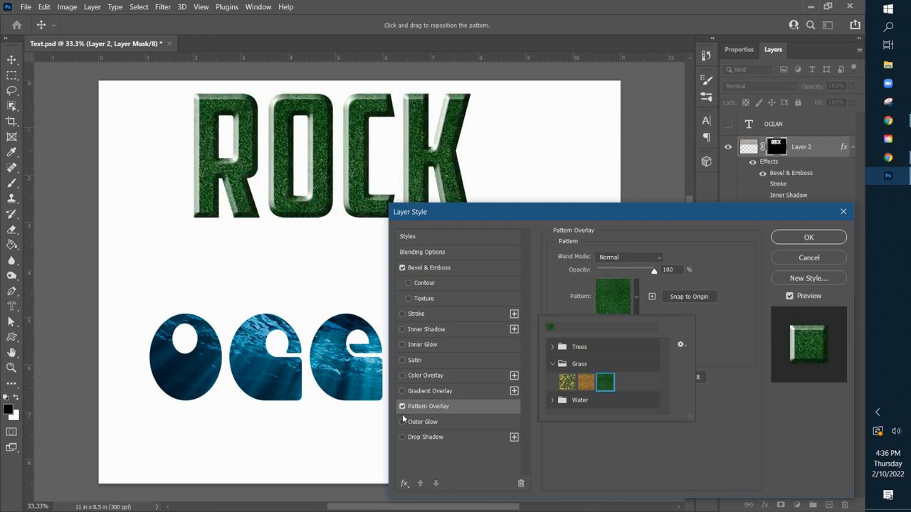
left_click(718, 348)
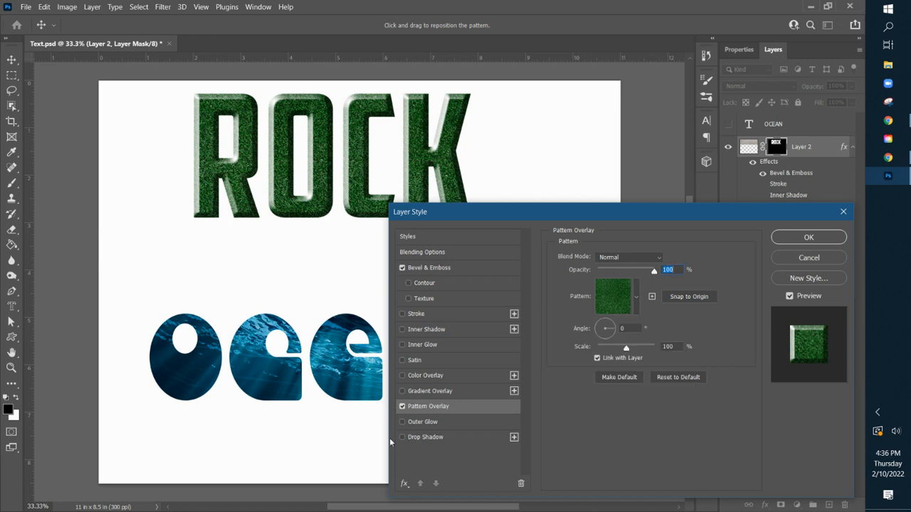
left_click(402, 406)
Give ROCK a green Outer Glow with 45% opacity, 13% spread and 117 px size.
left_click(424, 421)
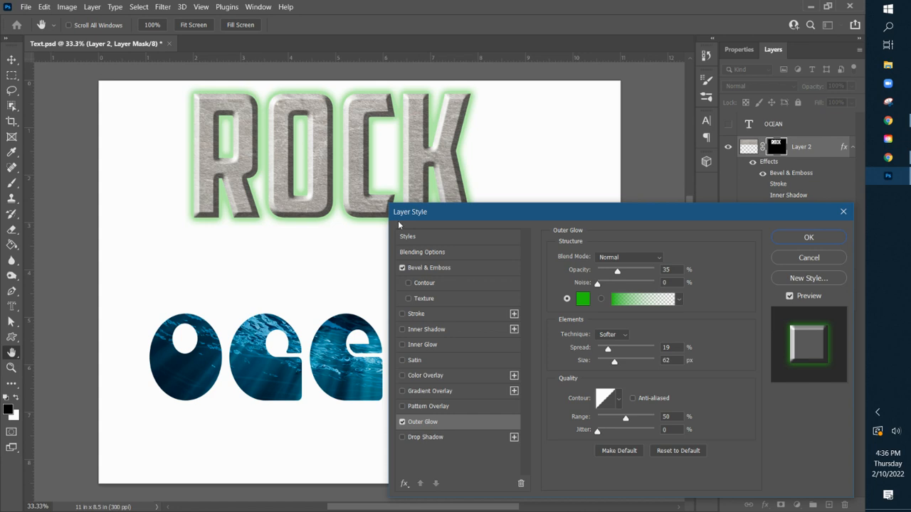
mouse_move(618, 272)
left_mouse_down()
mouse_move(636, 273)
mouse_move(622, 273)
left_mouse_up()
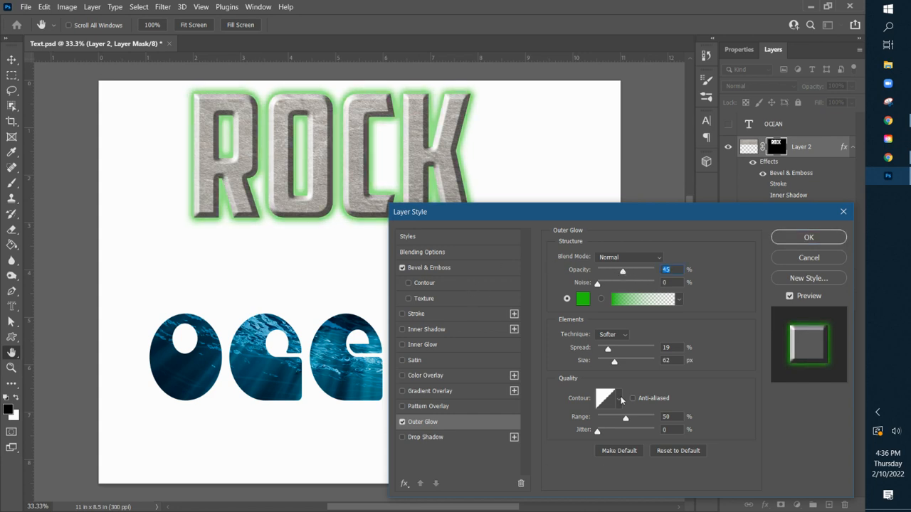
left_click_drag(608, 348, 627, 367)
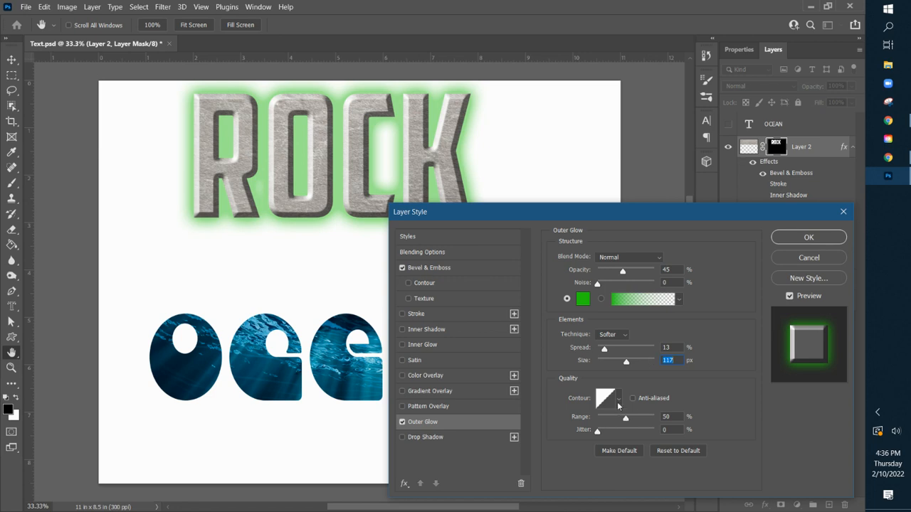
Try several contour presets on the ROCK Outer Glow and turn the glow off.
left_click(618, 399)
left_click(584, 446)
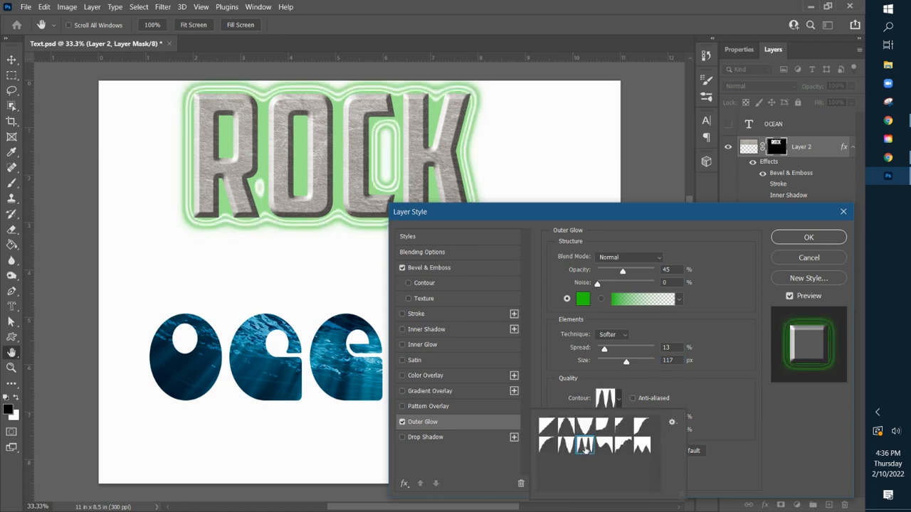
left_click(570, 445)
left_click(548, 446)
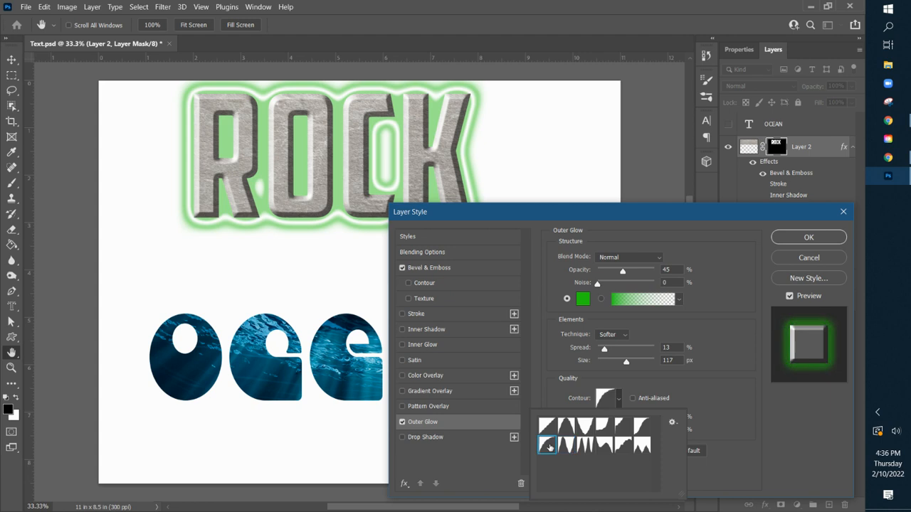
left_click(584, 426)
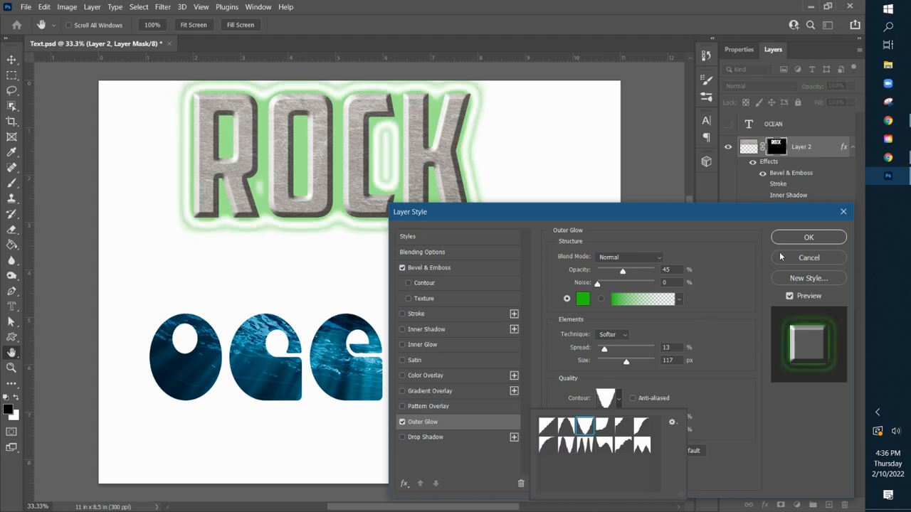
left_click(402, 424)
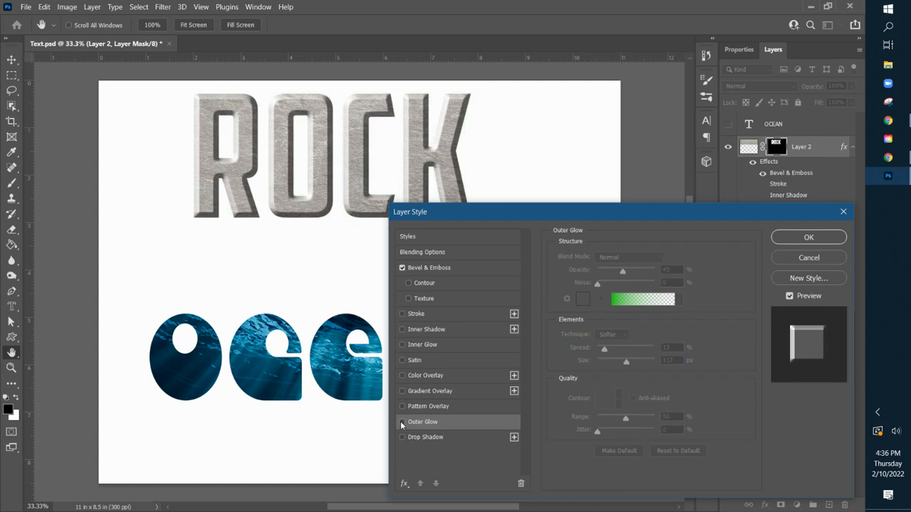
Give ROCK a black Multiply Drop Shadow with 83% opacity, 49 px distance, 40% spread, 38 px size and a ring-style contour preset.
left_click(401, 437)
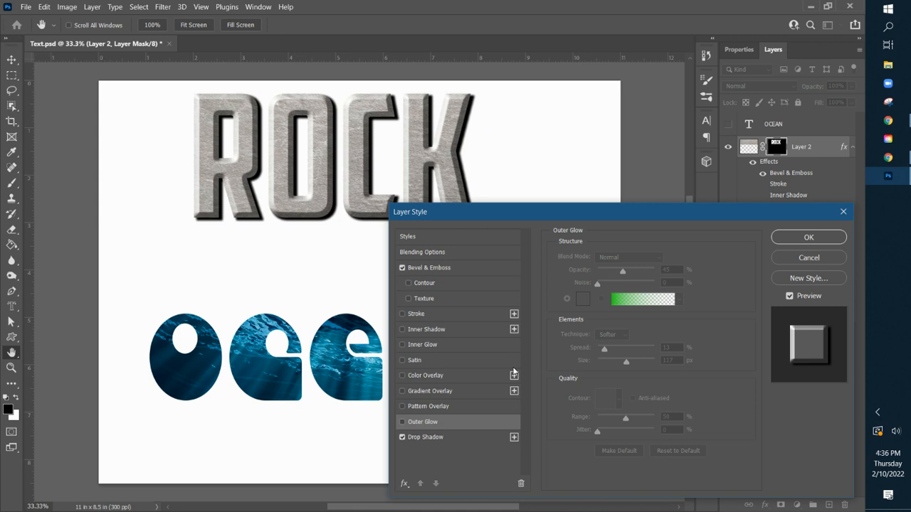
left_click(440, 437)
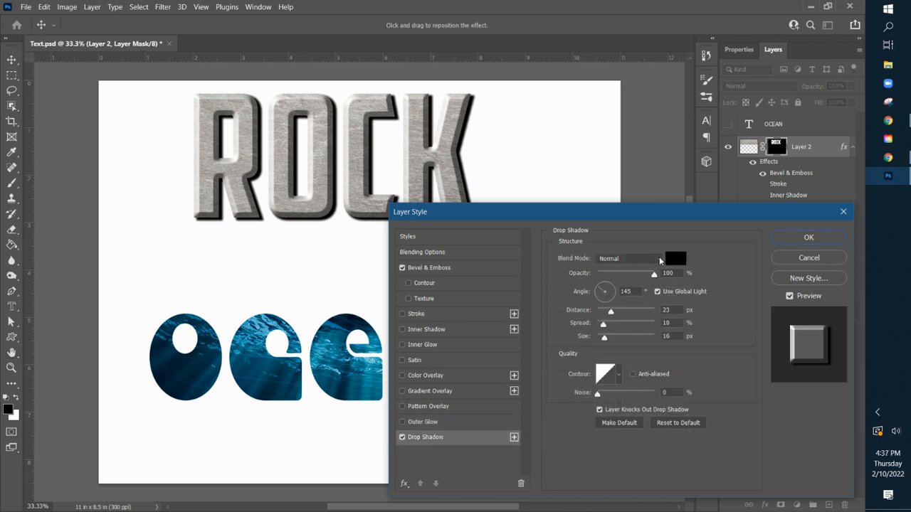
left_click(659, 257)
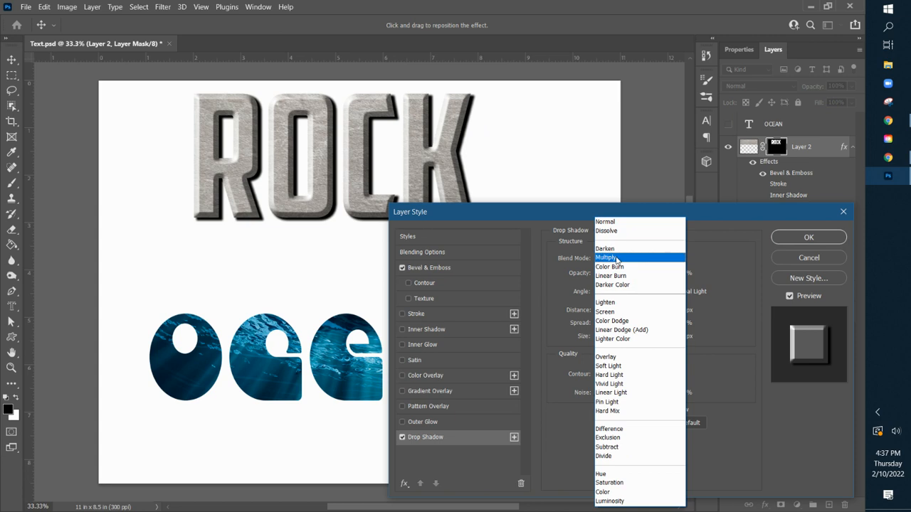
left_click(615, 258)
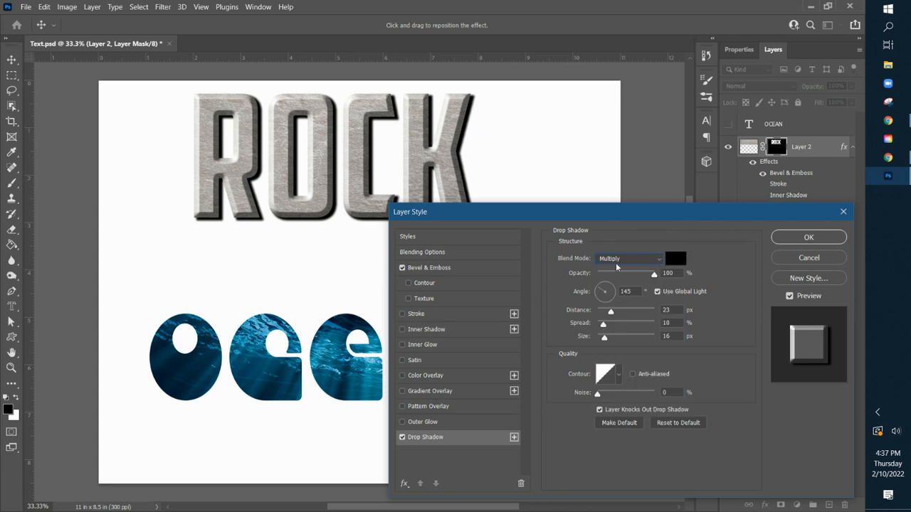
left_click_drag(654, 276, 645, 277)
left_click_drag(611, 314, 613, 341)
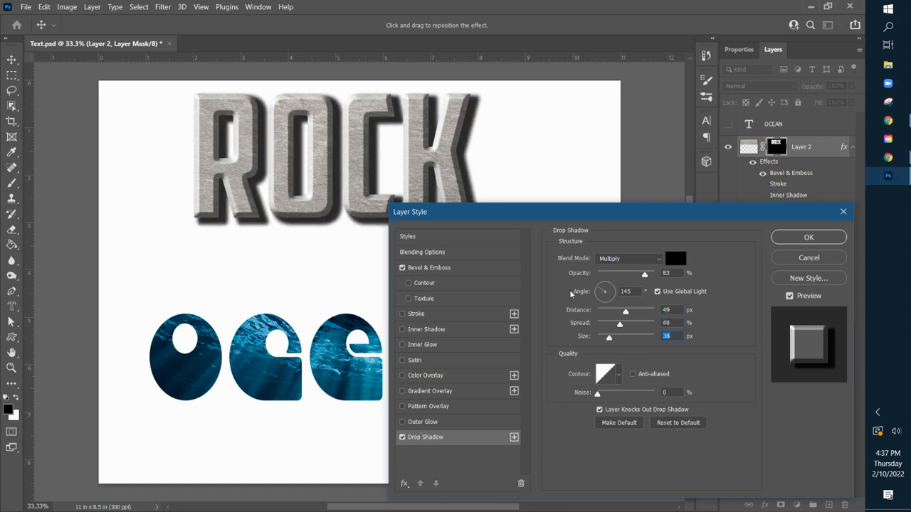
left_click(619, 374)
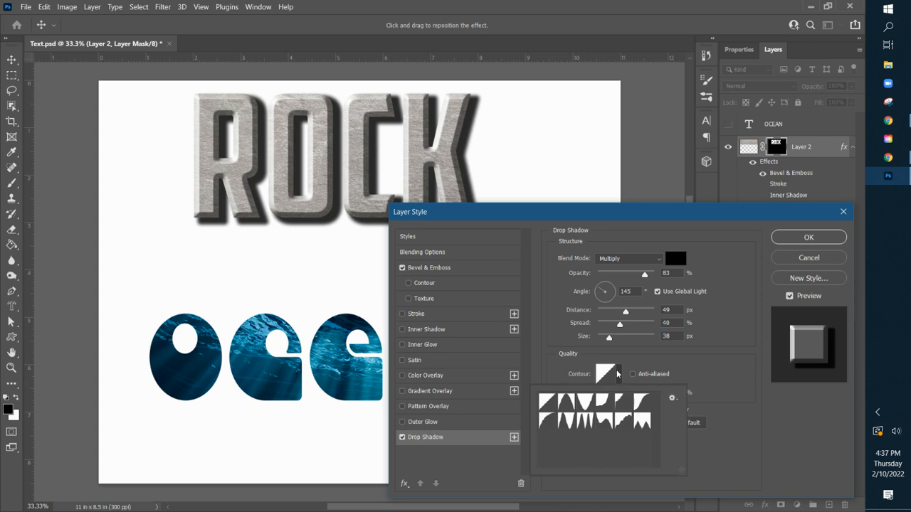
left_click(562, 422)
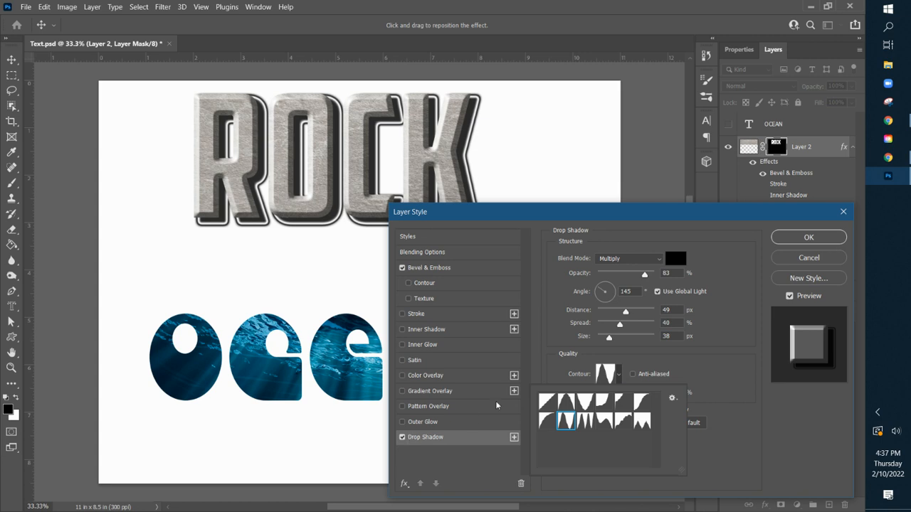
Enable the blue Stroke and the Satin effect on ROCK and apply the layer style.
left_click(401, 316)
left_click(401, 316)
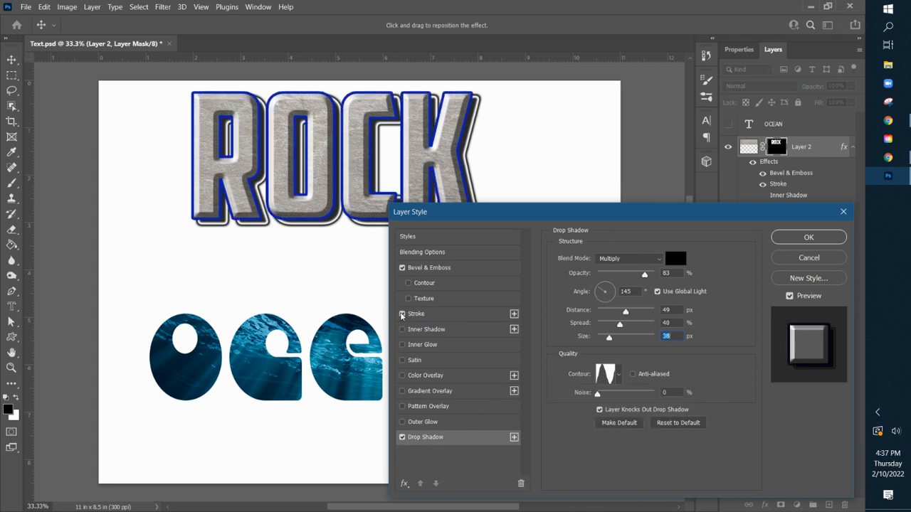
left_click(402, 360)
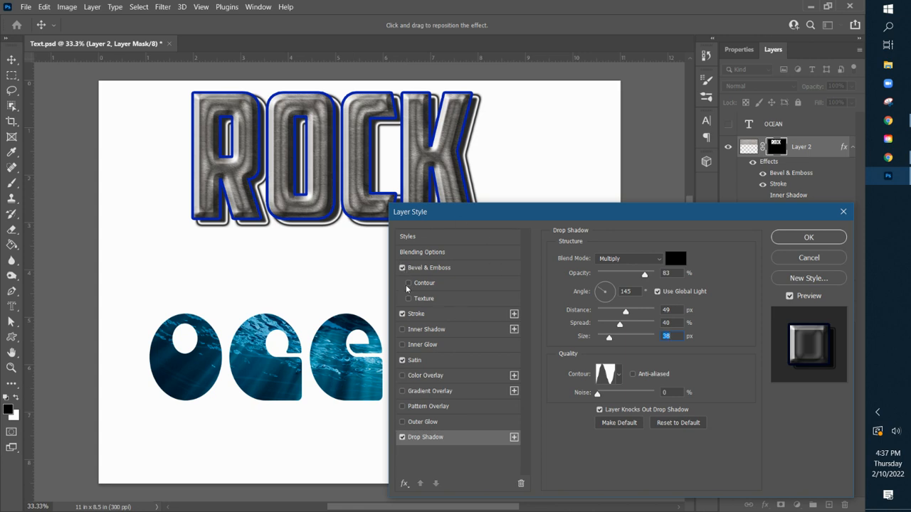
left_click(794, 243)
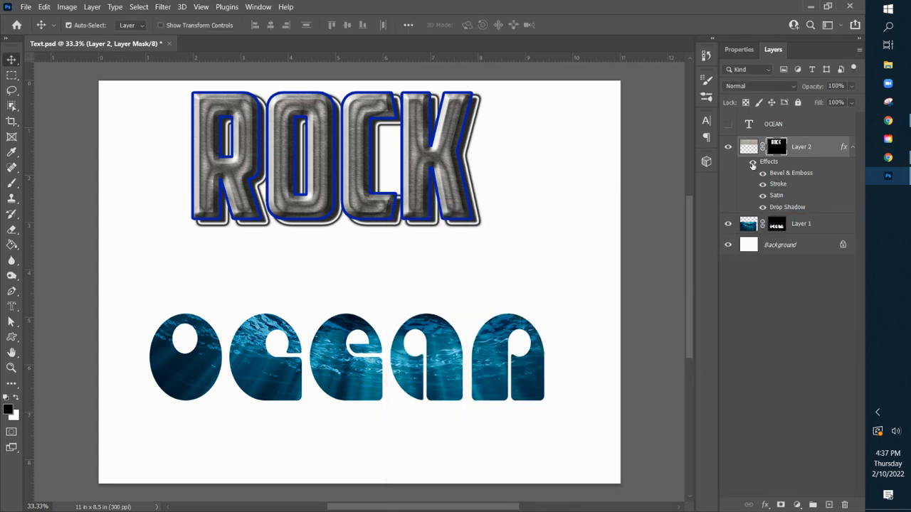
Toggle the visibility of all Layer 2 effects off and on, and hide its Stroke and Satin effects.
left_click(753, 163)
left_click(753, 163)
left_click(762, 185)
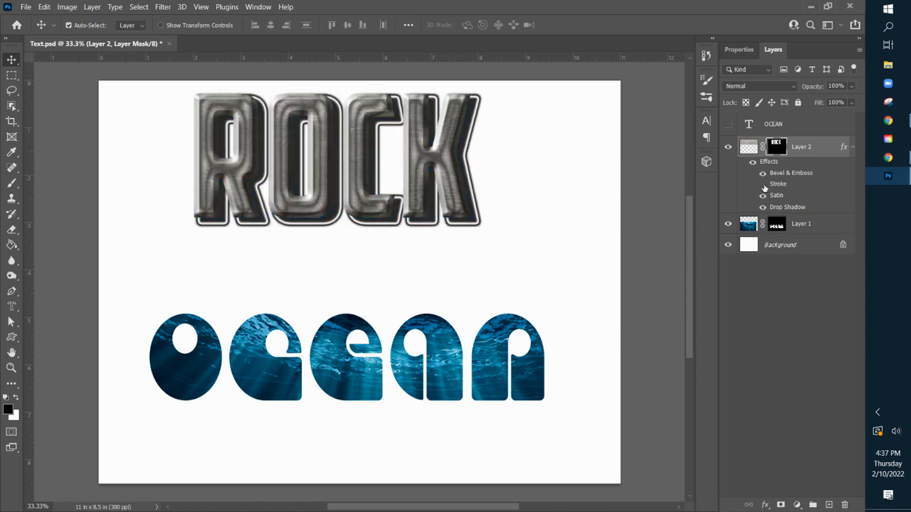
left_click(763, 195)
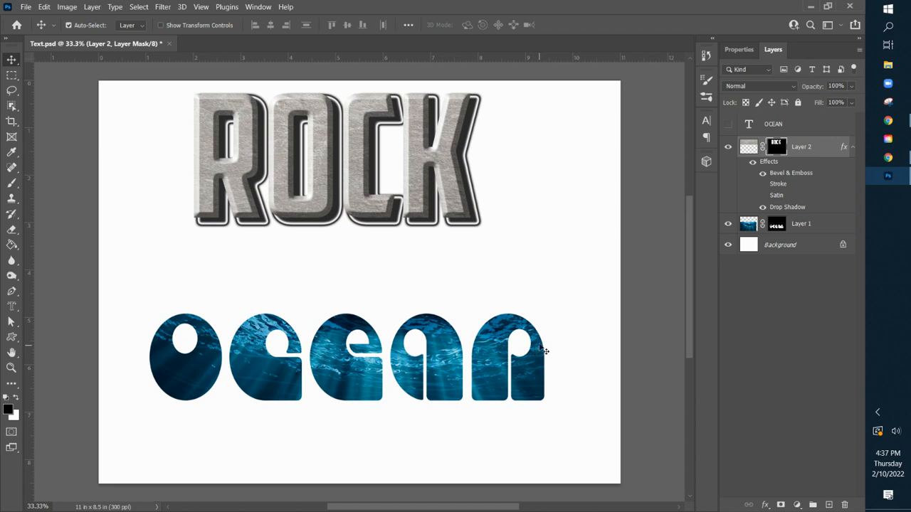
left_click(766, 506)
left_click(793, 392)
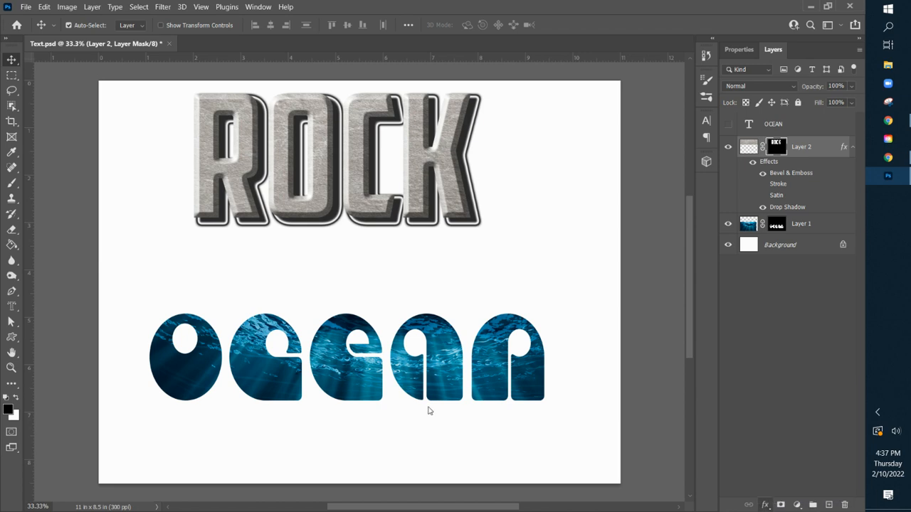